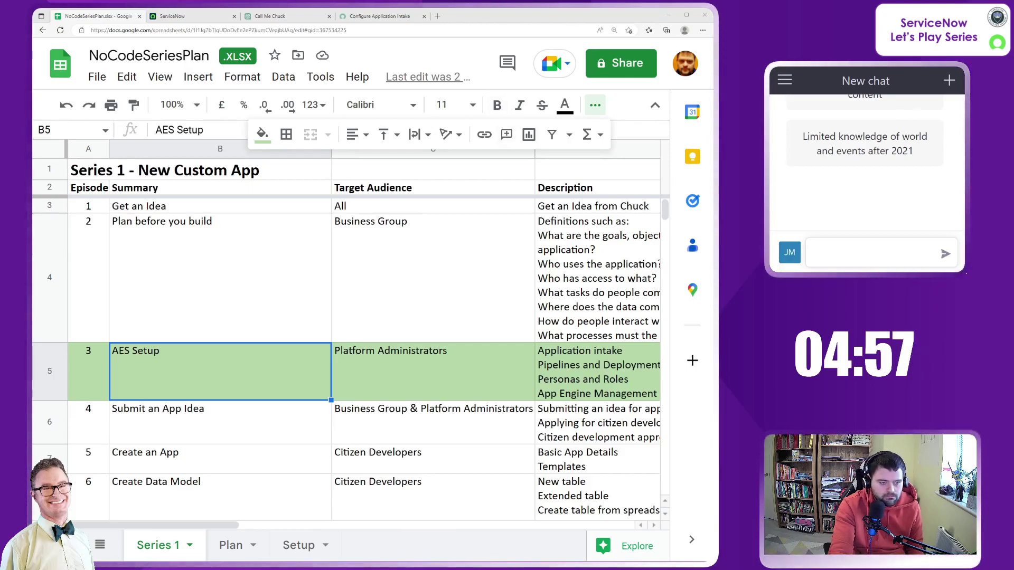
Copy the sn_app_intake.instance_can_provision_users property name from the Configure Application Intake docs page.
click(379, 16)
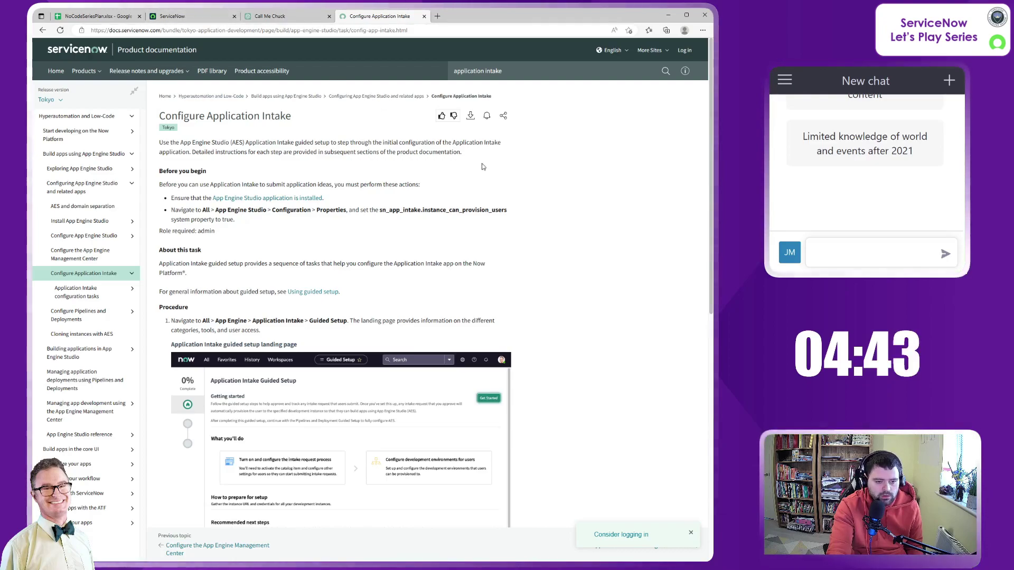
drag(507, 211, 381, 213)
key(ctrl+c)
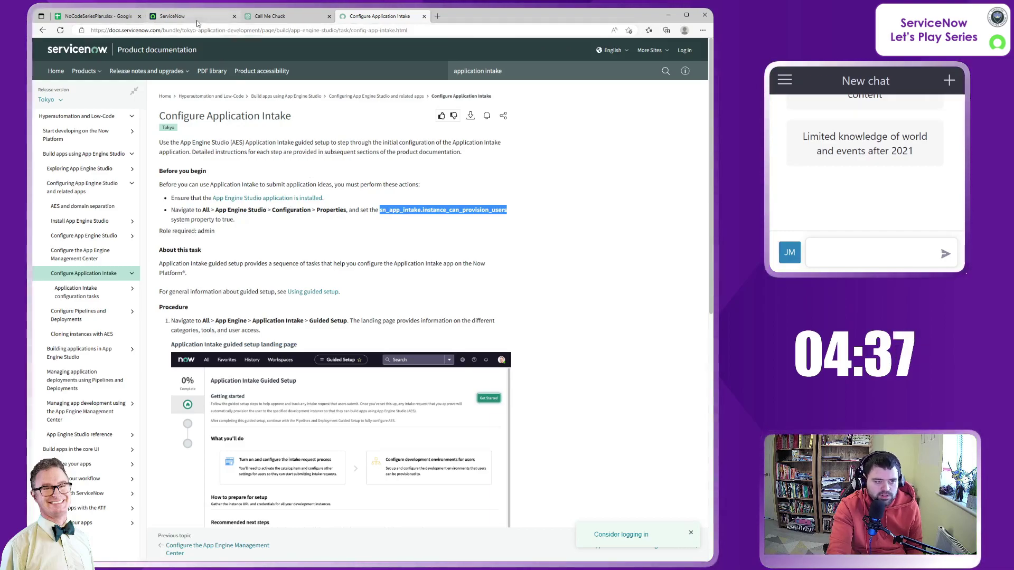
Filter the App Engine Studio system properties by the pasted provisioning property name.
click(172, 16)
click(100, 82)
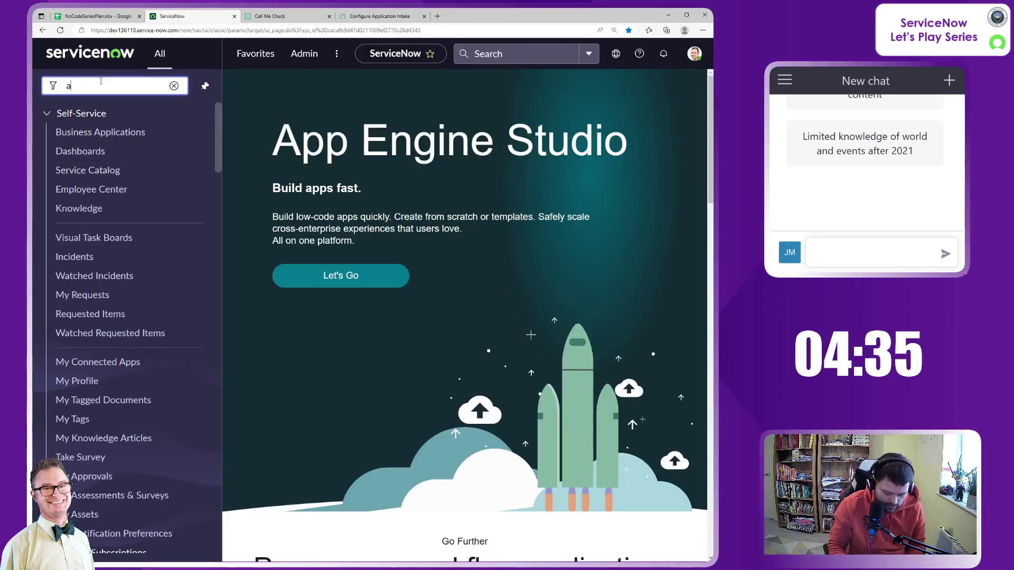
text(app en)
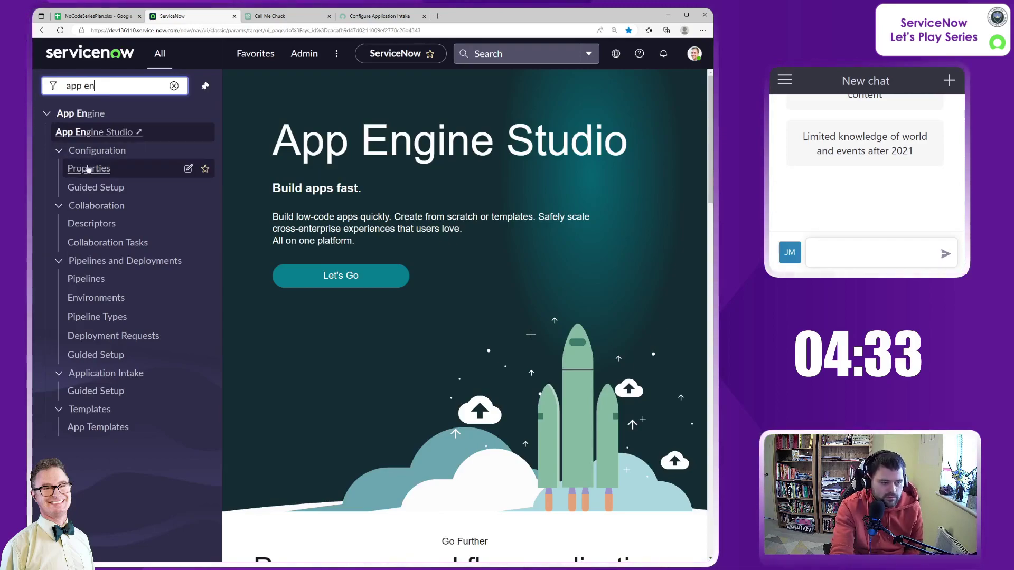
click(88, 168)
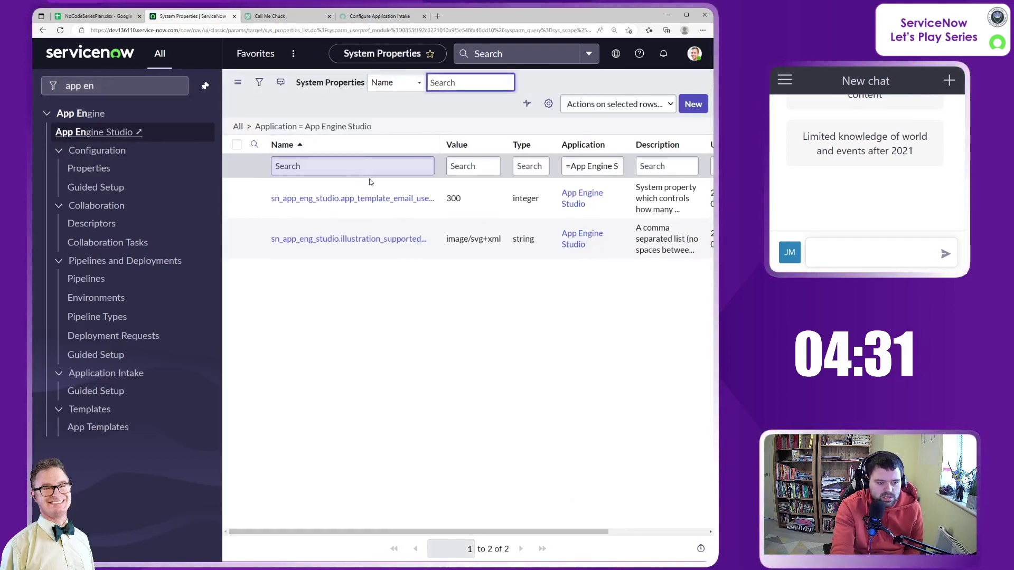
click(360, 167)
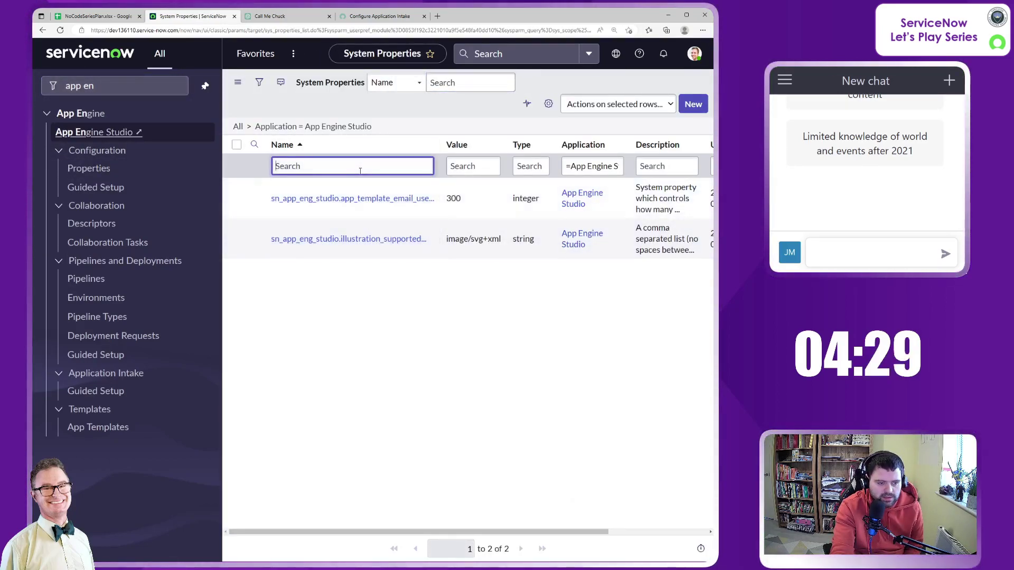
key(ctrl+v)
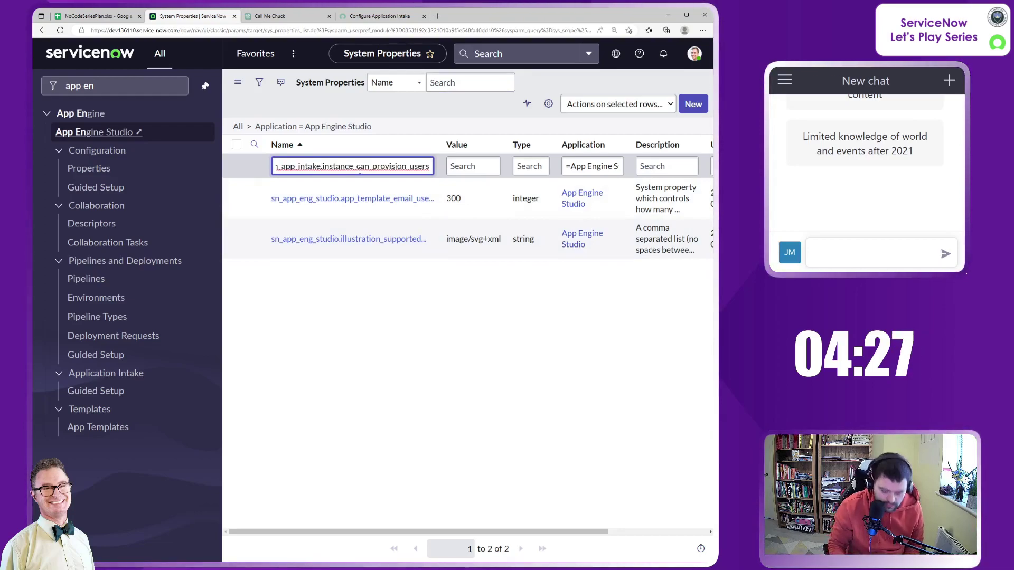
key(Return)
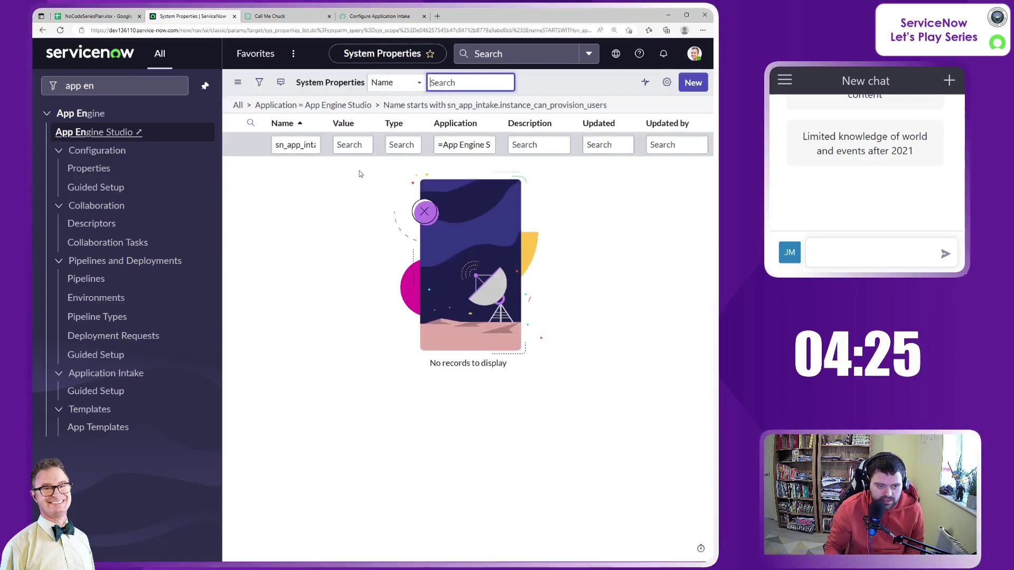
Filter sys_properties.list to sn_app_intake.instance_can_provision_users and try editing its false value inline.
click(107, 85)
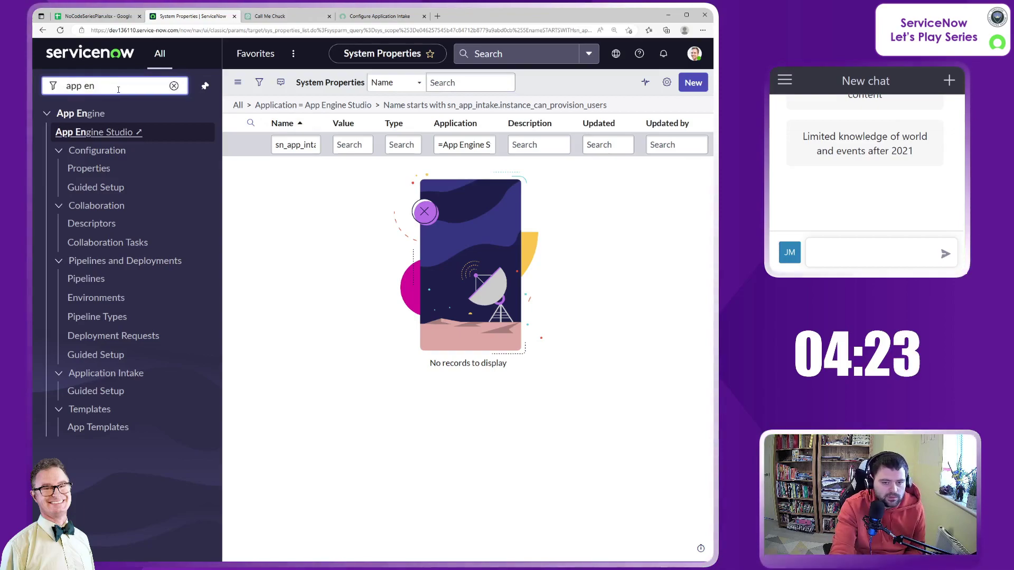
key(ctrl+a)
text(sys)
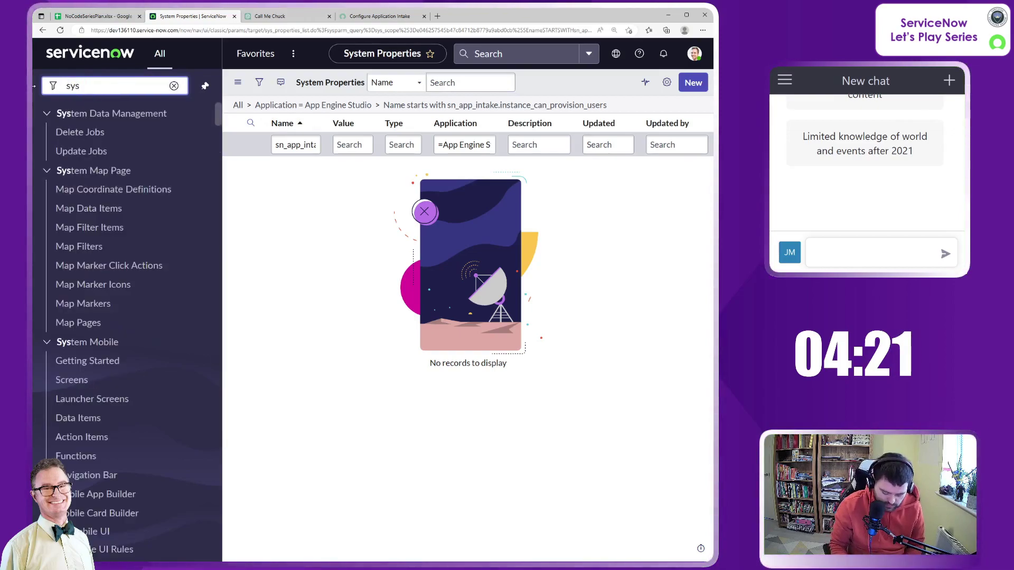
text(_properties.list)
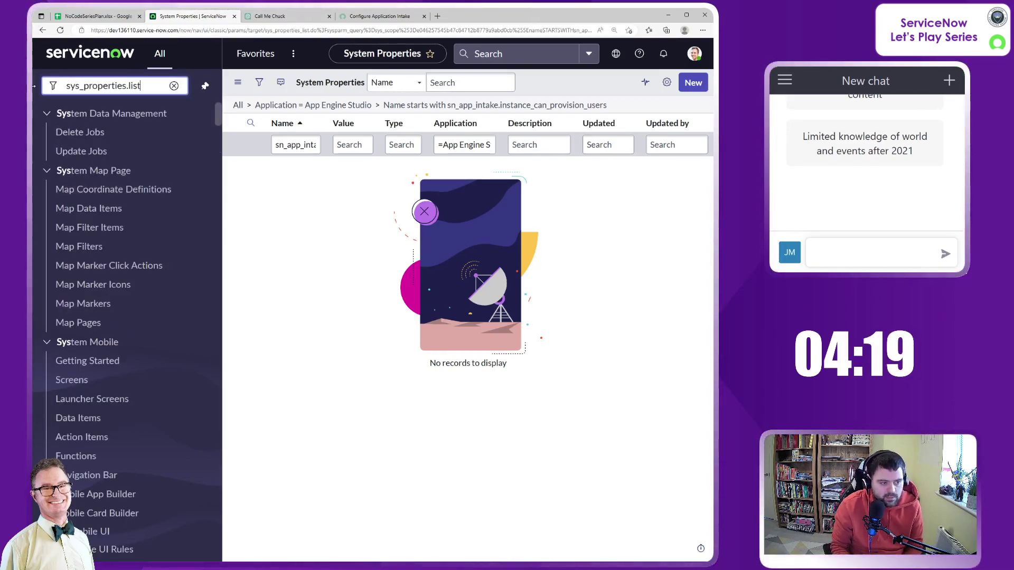
key(Return)
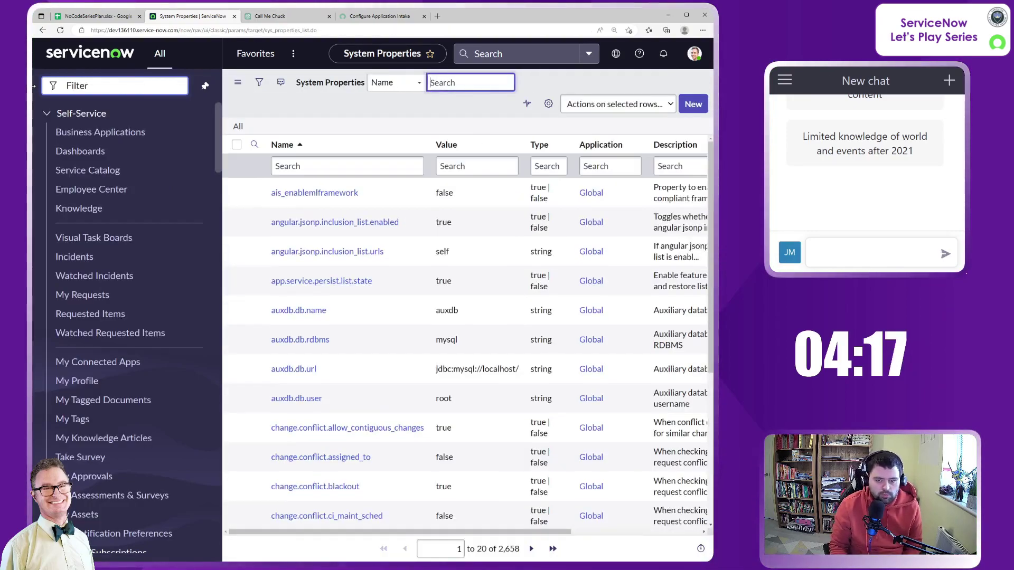
click(301, 164)
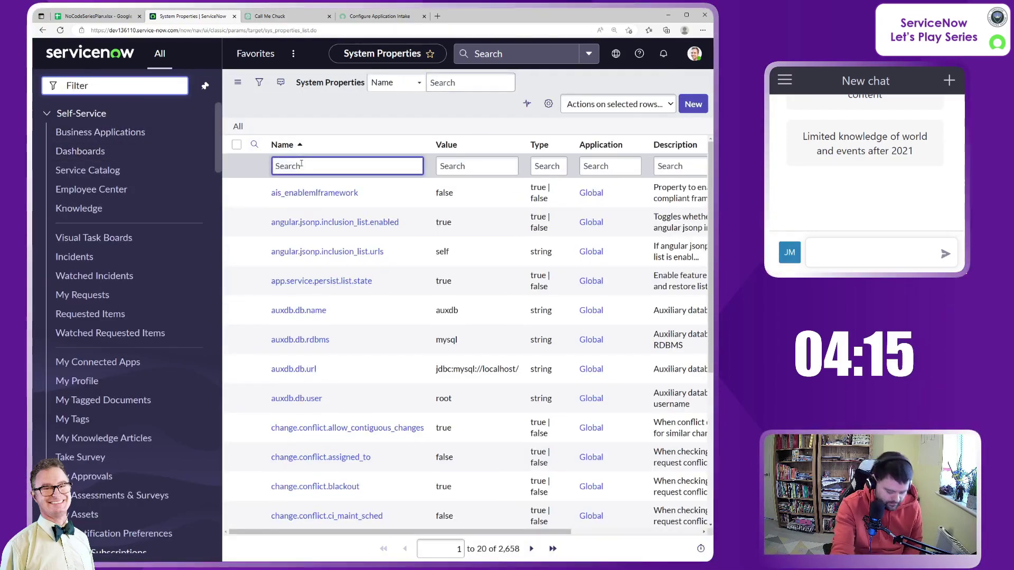
key(ctrl+v)
key(Return)
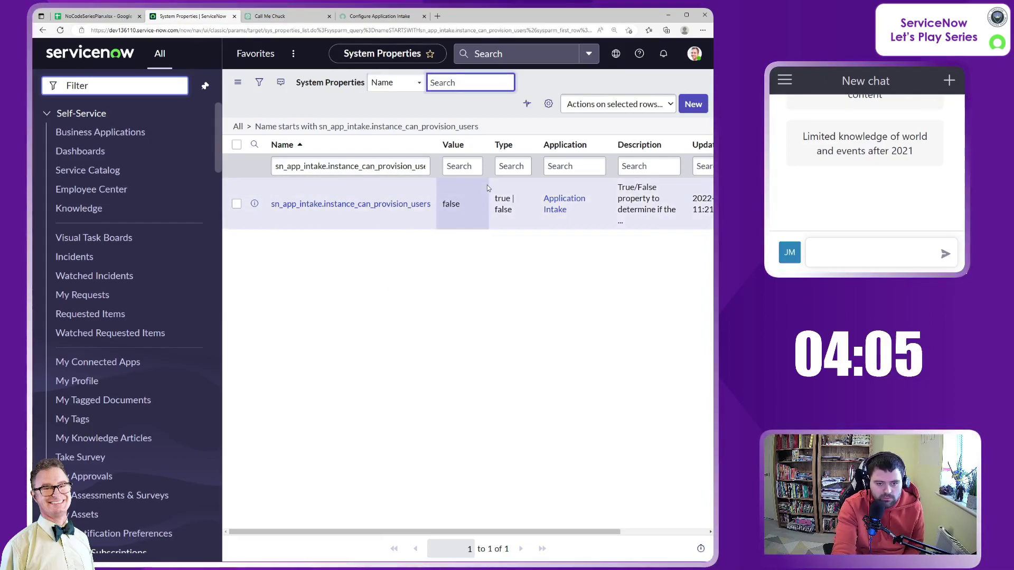
double_click(460, 205)
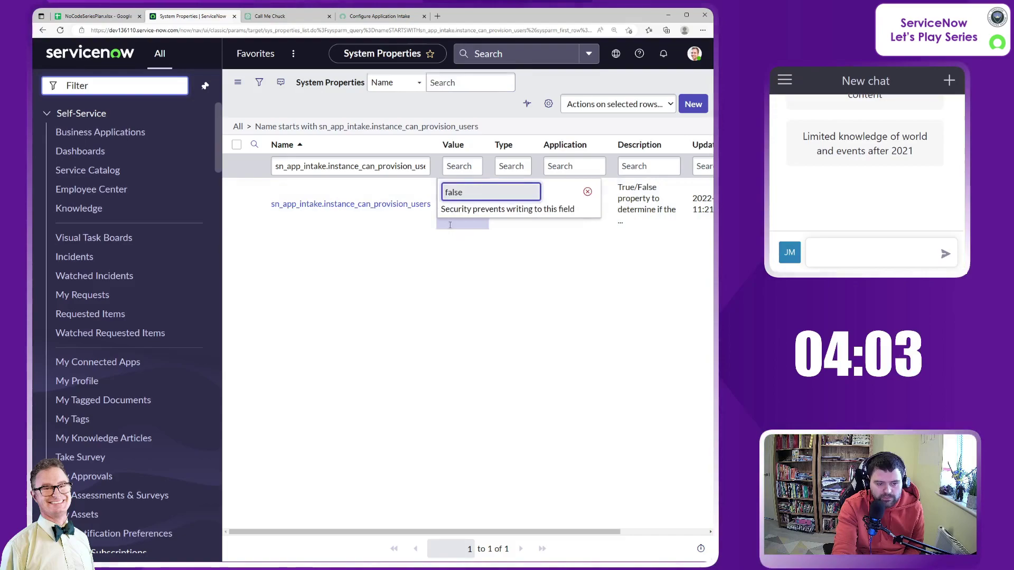
click(410, 269)
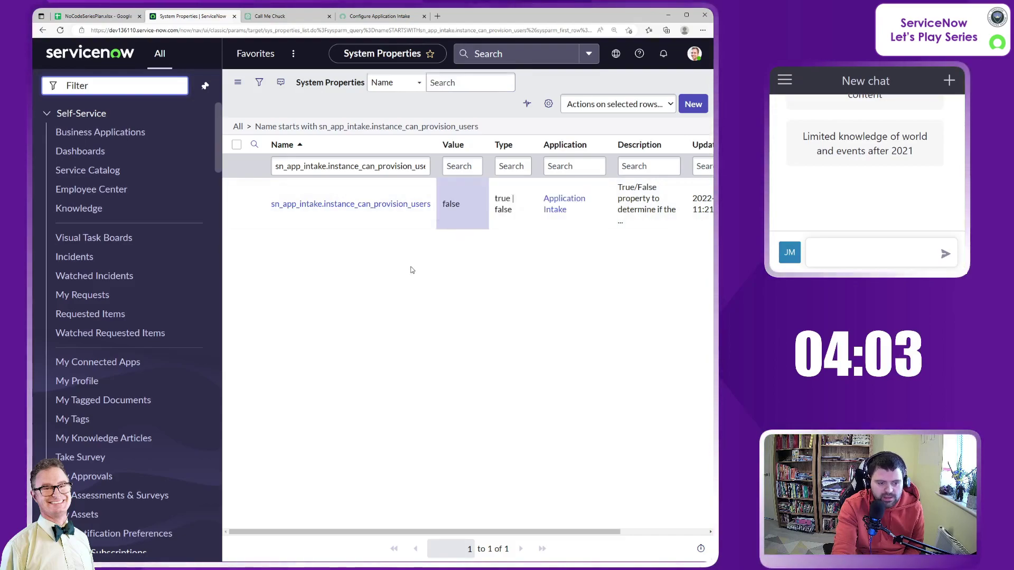
Open the provisioning property record and switch the application scope to Application Intake.
click(384, 204)
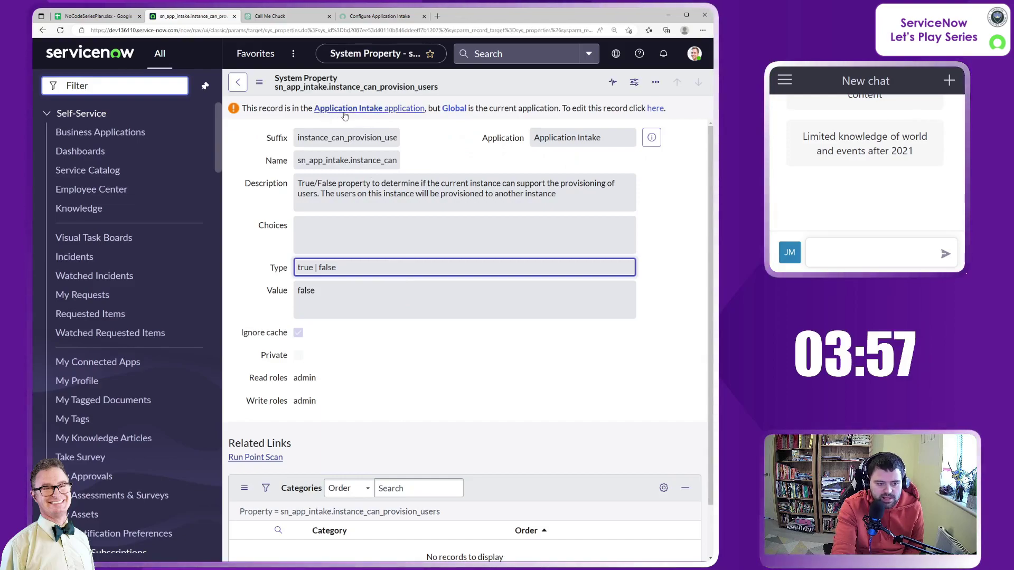
click(615, 53)
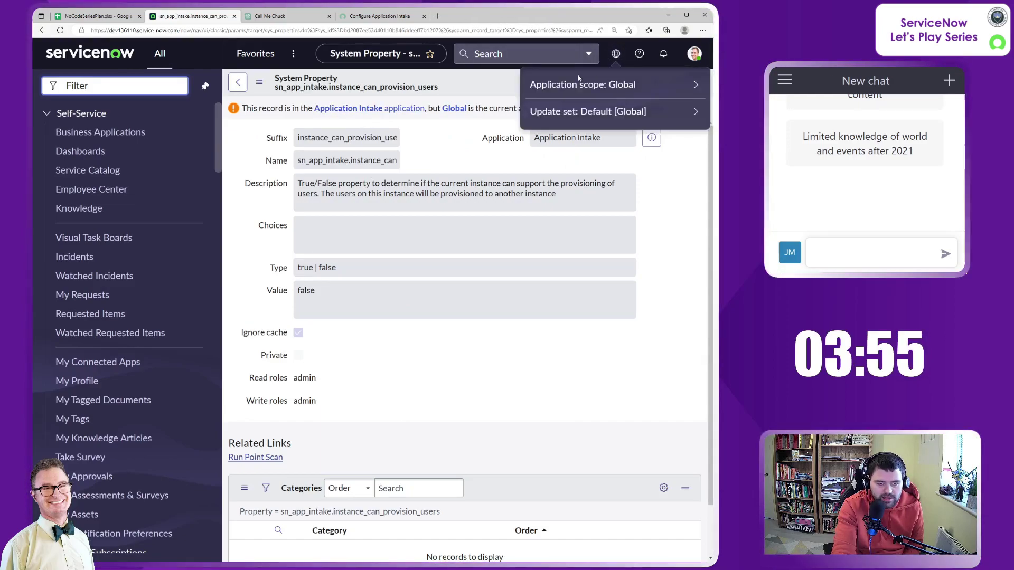
click(658, 85)
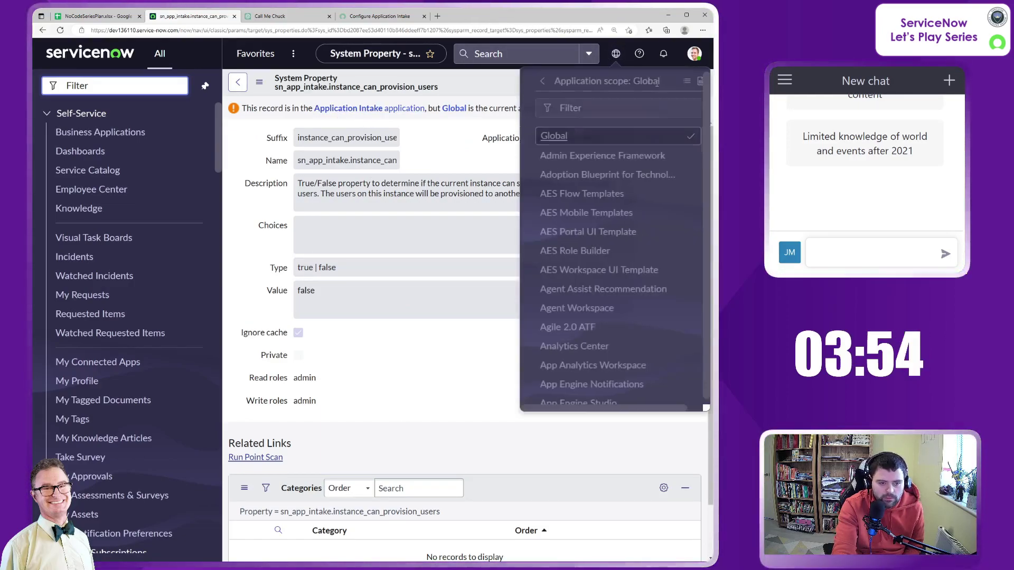
click(596, 112)
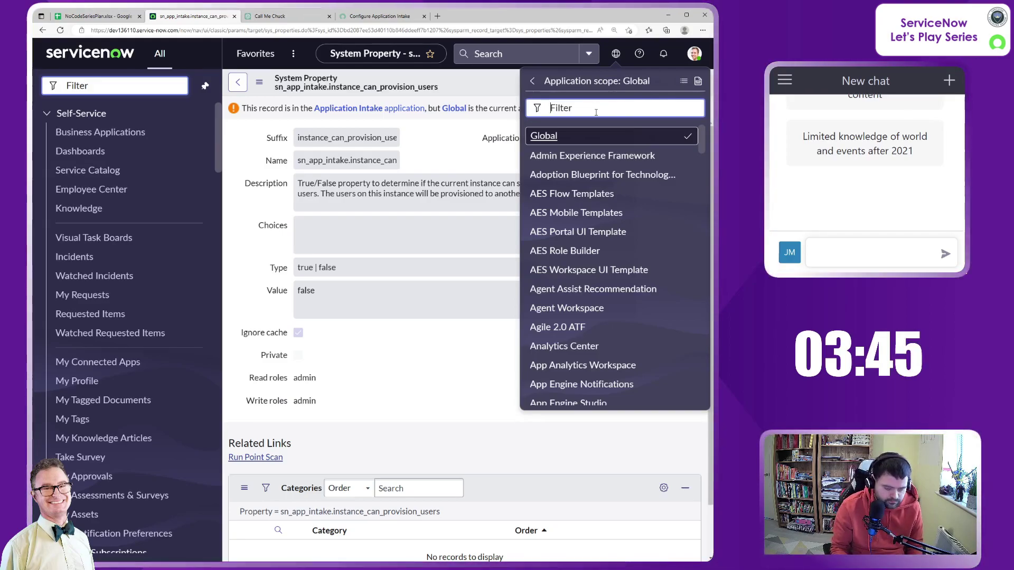
text(applic)
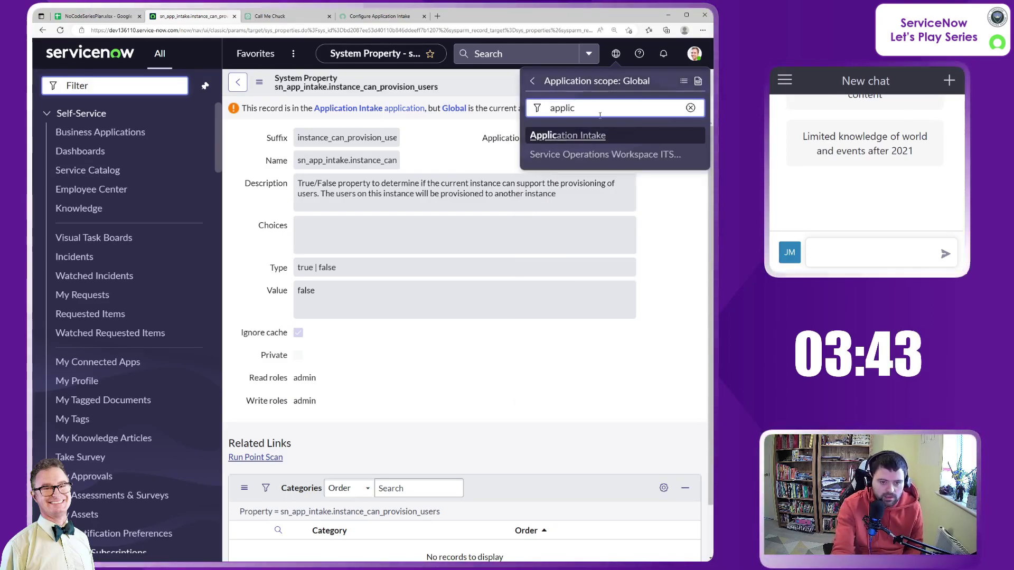
click(557, 137)
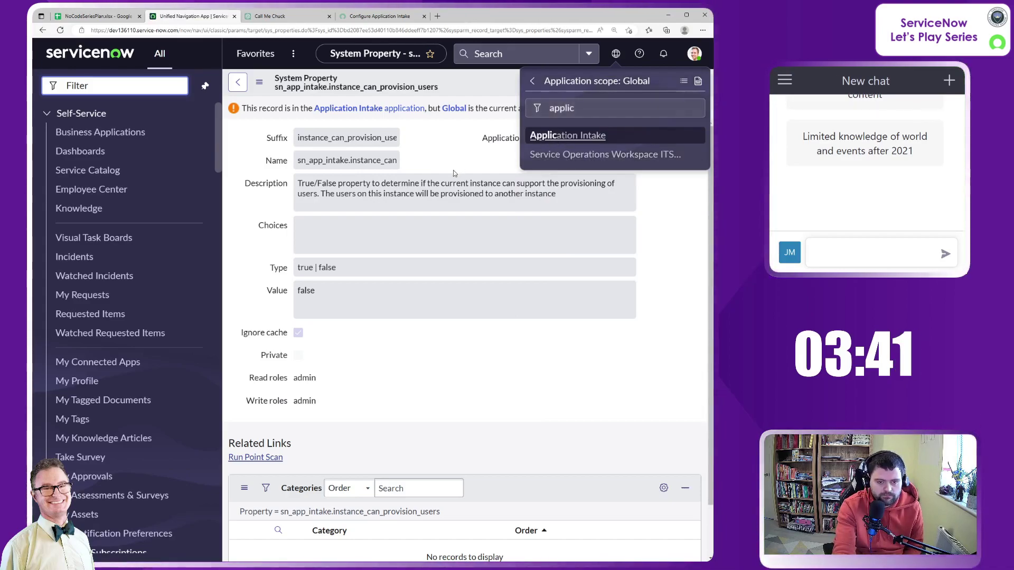
Change the provisioning property's value from false to true and update the record.
click(342, 273)
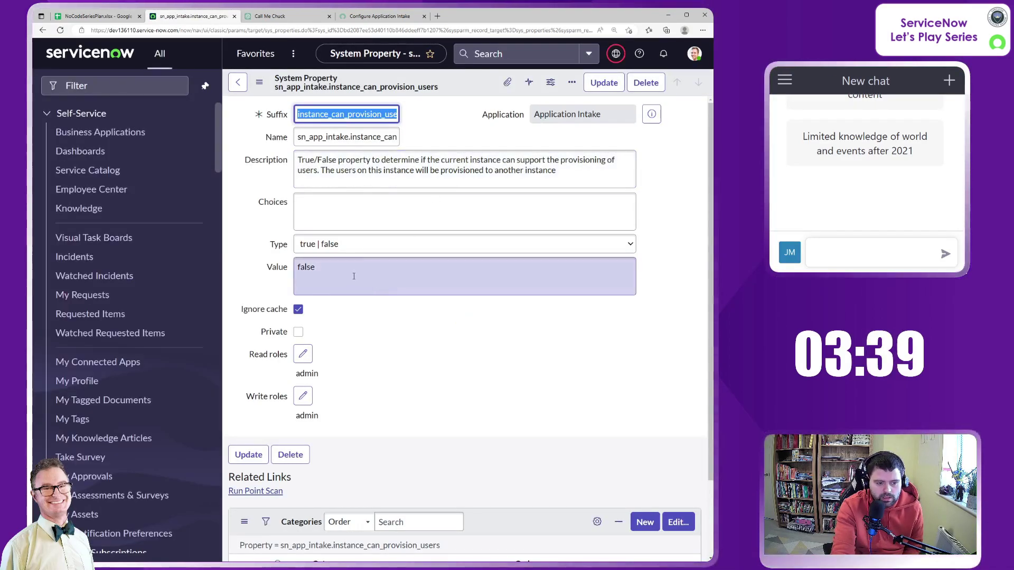
drag(343, 274, 258, 274)
text(tru)
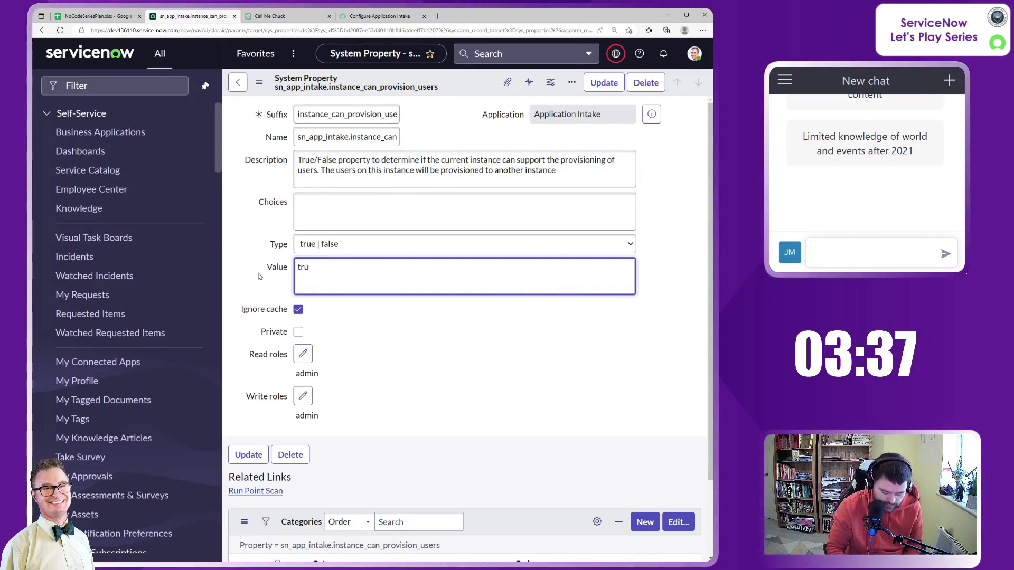
text(e)
click(437, 355)
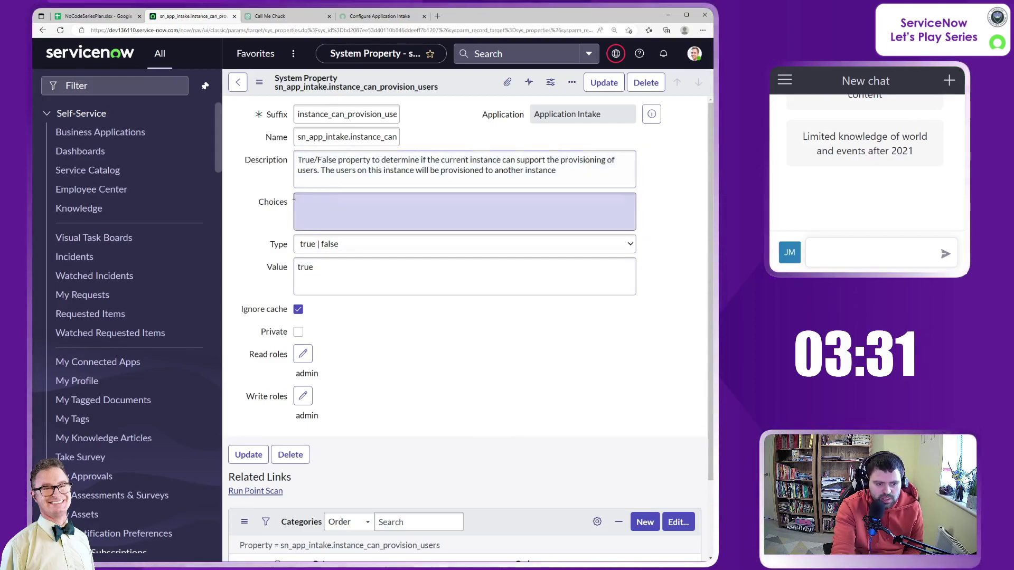
click(604, 83)
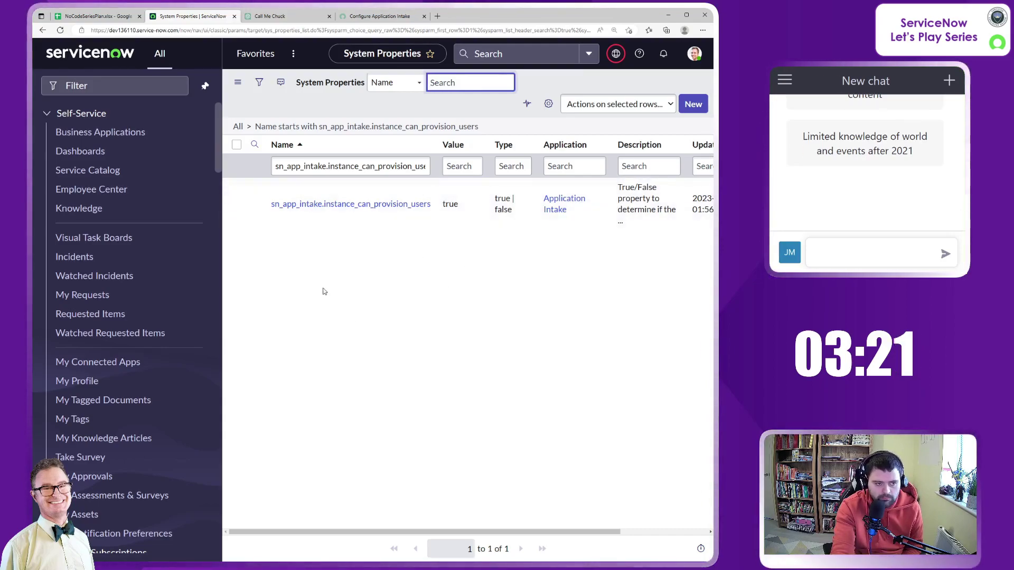
Review the docs prerequisites, then open Application Intake > Guided Setup via the 'app e' filter.
key(ctrl+4)
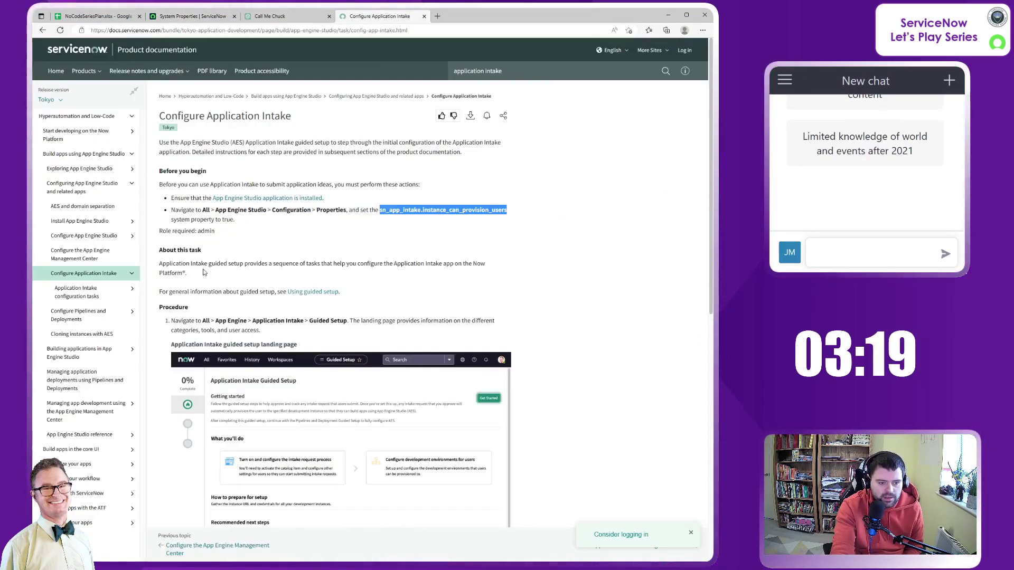
scroll(257, 240, down, 2)
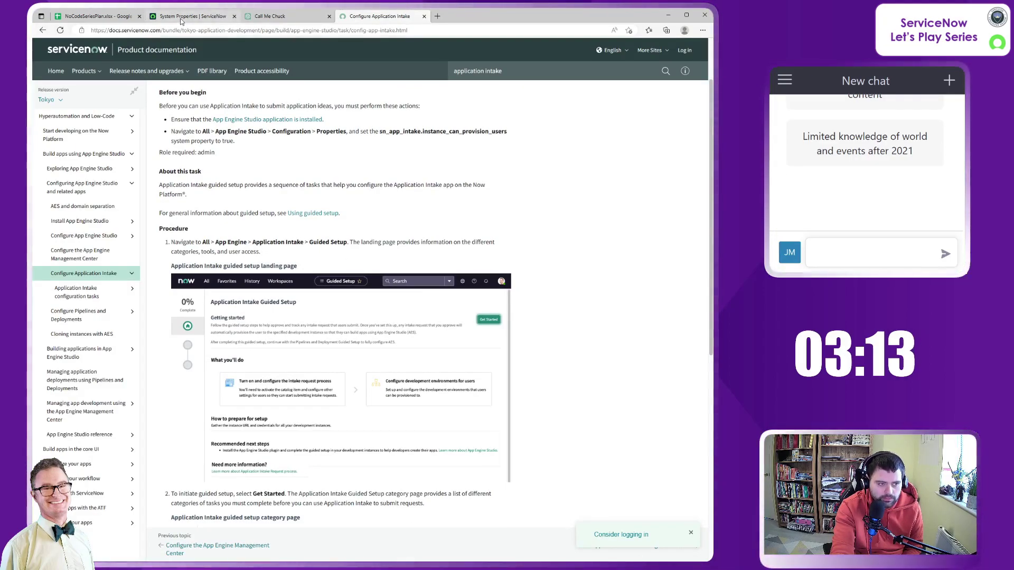
click(181, 17)
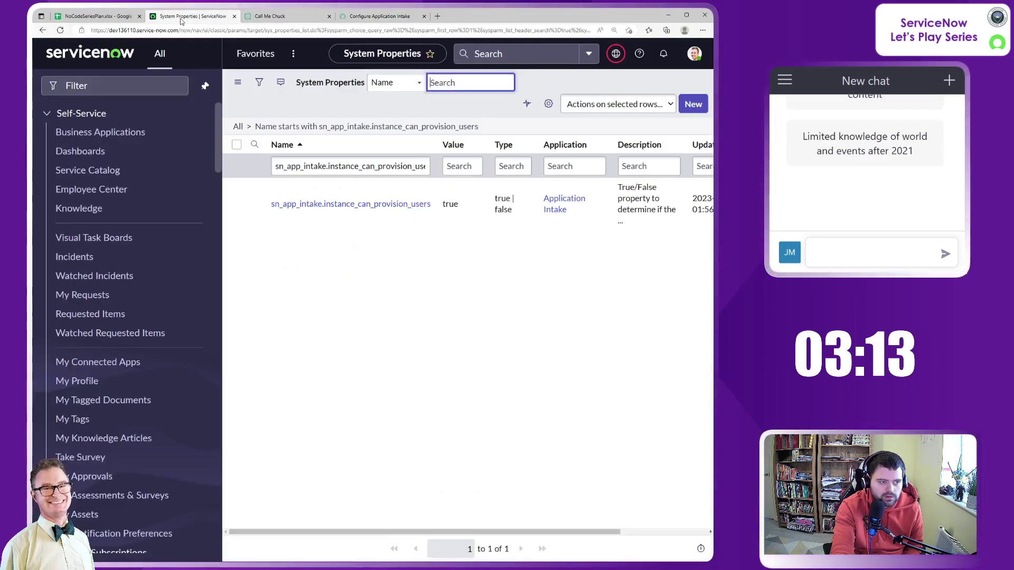
click(118, 86)
text(app e)
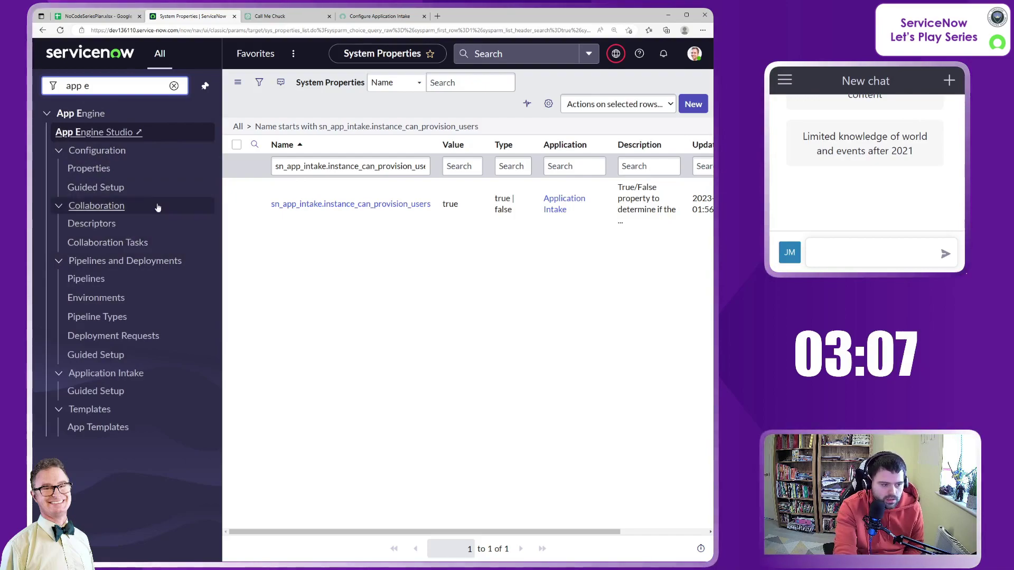
click(100, 391)
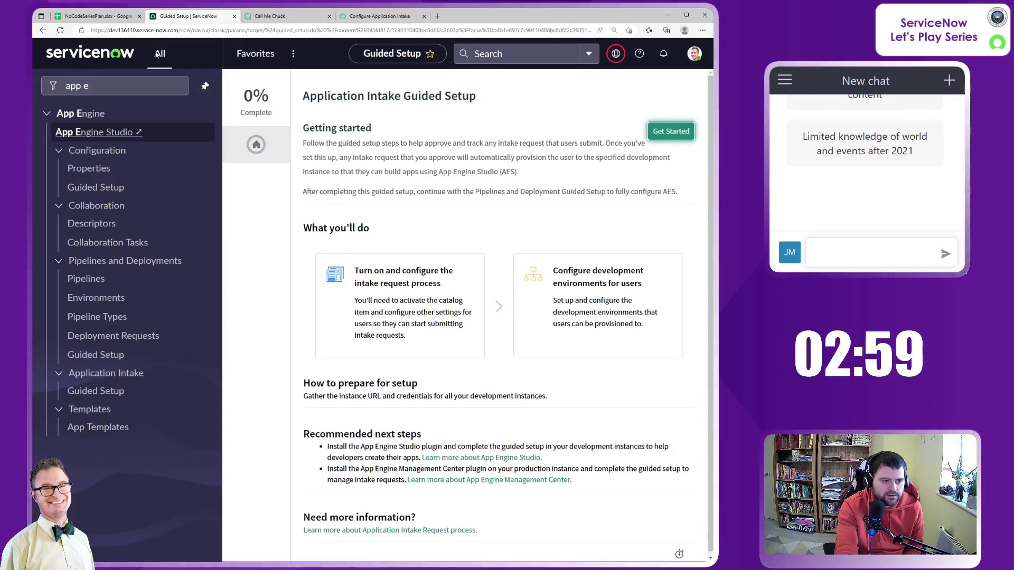
Unpin the All menu and start the Application Intake Guided Setup.
click(205, 85)
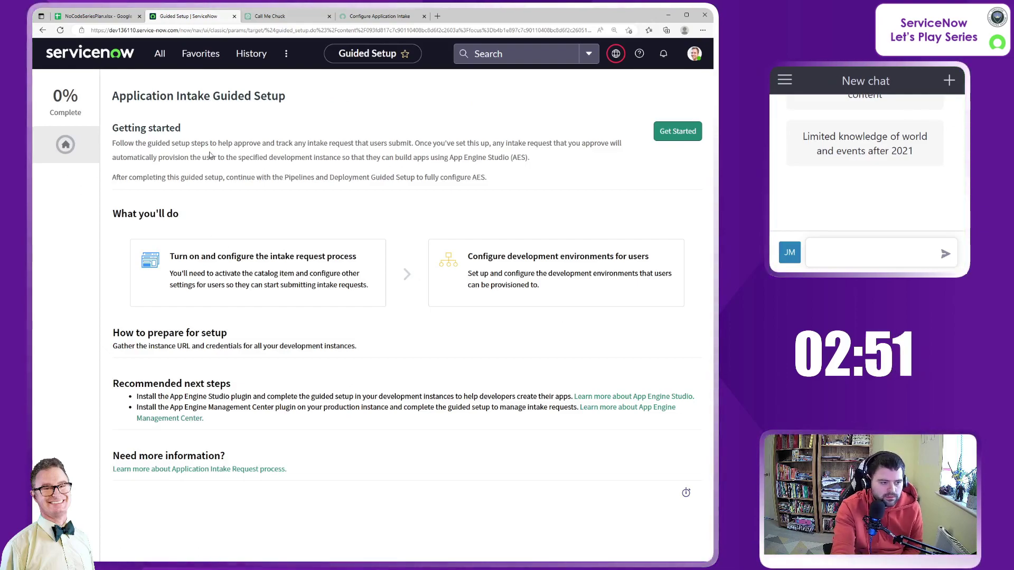
click(680, 133)
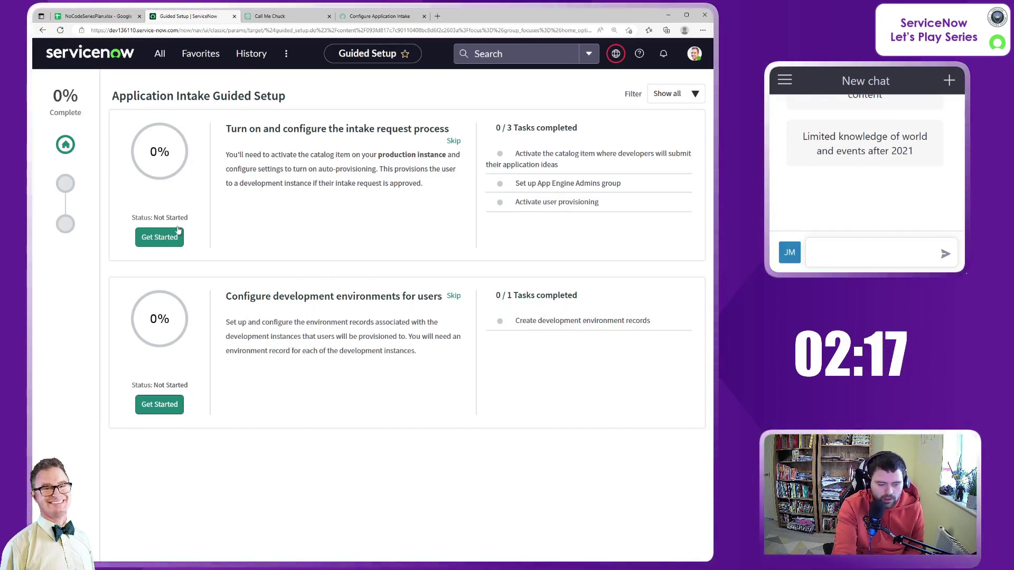
Open the 'Turn on and configure the intake request process' stage and review its three tasks.
click(160, 238)
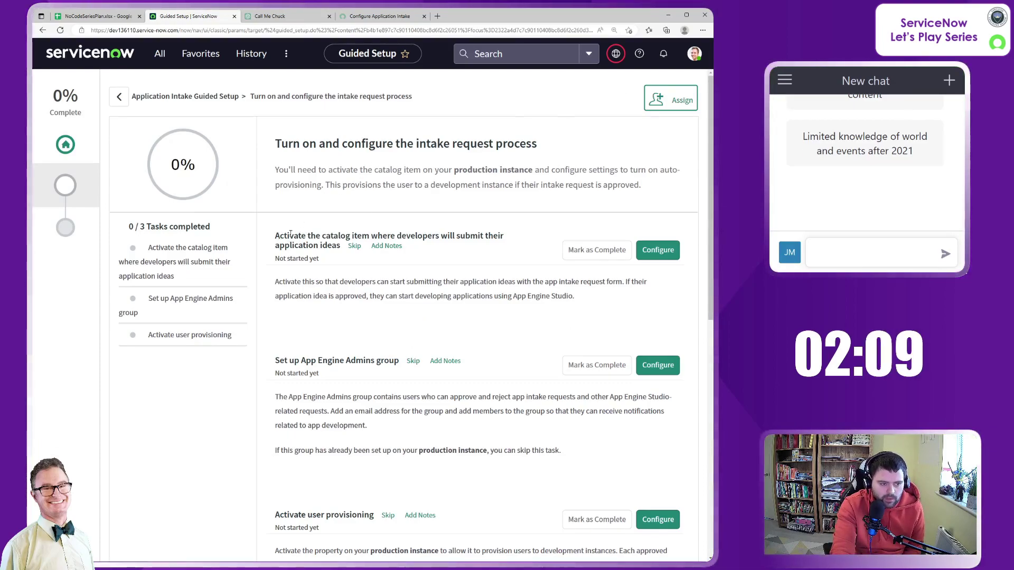
scroll(319, 221, down, 1)
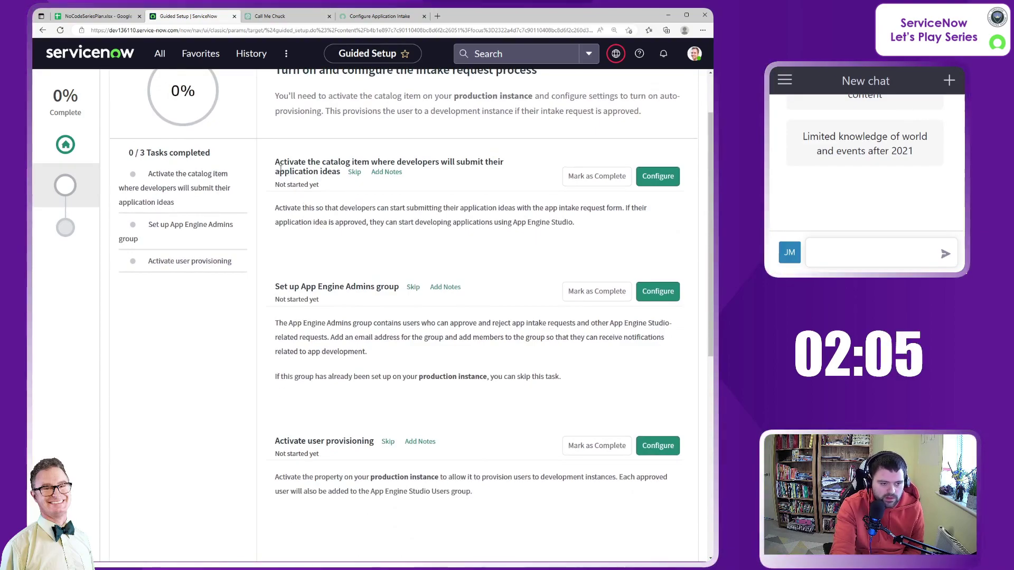
scroll(277, 163, up, 1)
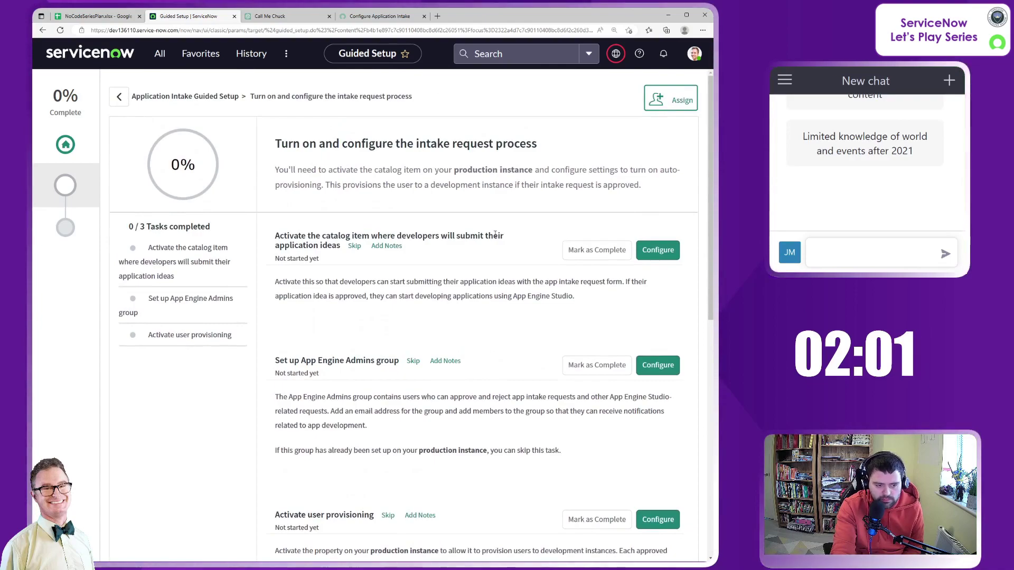
Tick Active on the Apply for Citizen Development catalog item and update it.
click(658, 252)
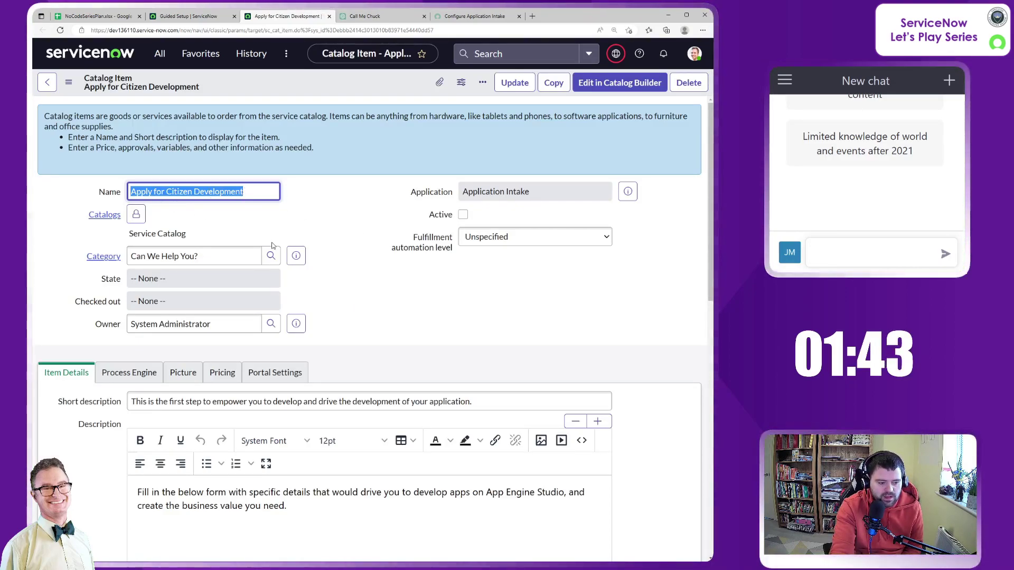
click(463, 214)
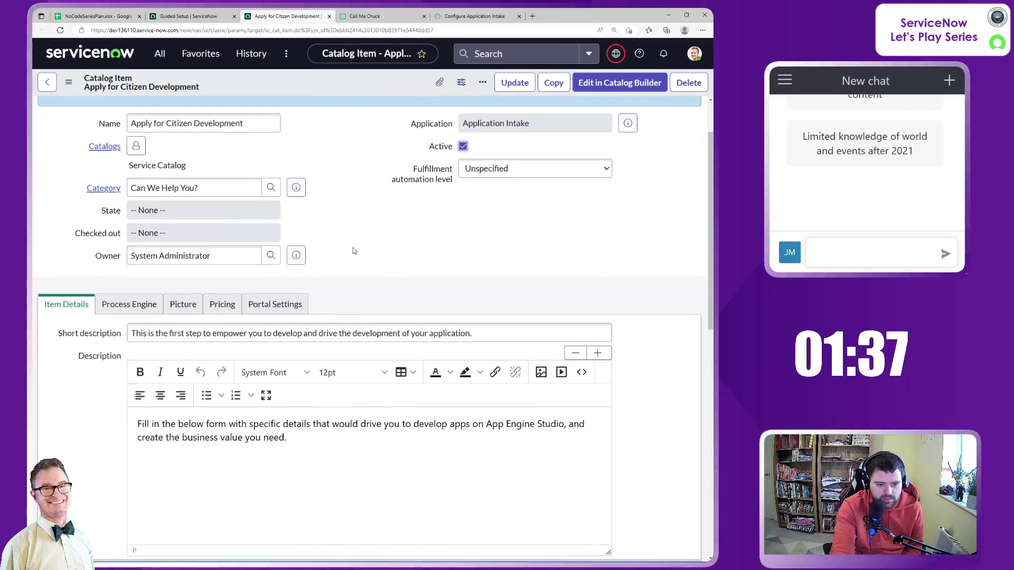
scroll(353, 248, down, 3)
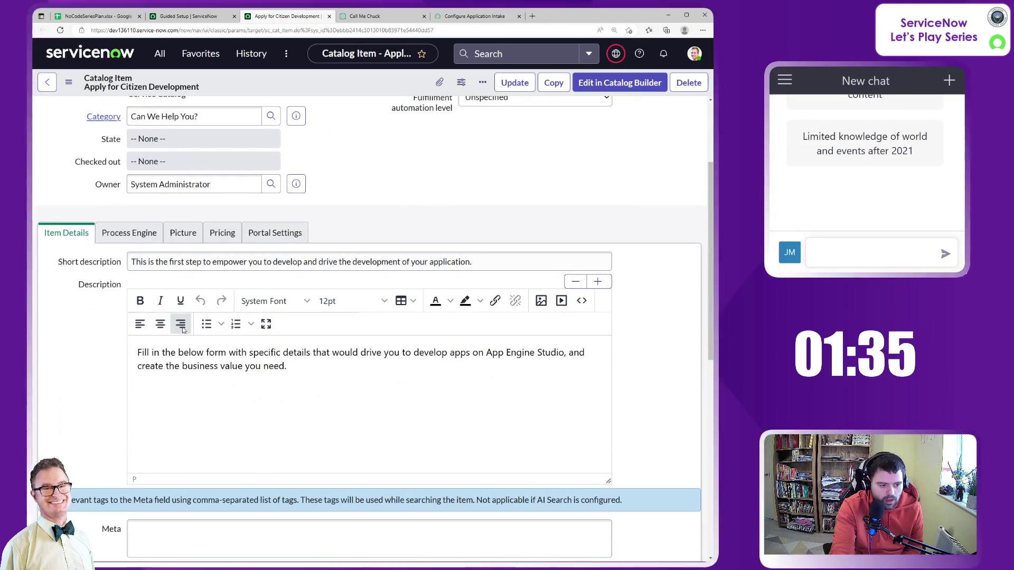
scroll(332, 301, up, 3)
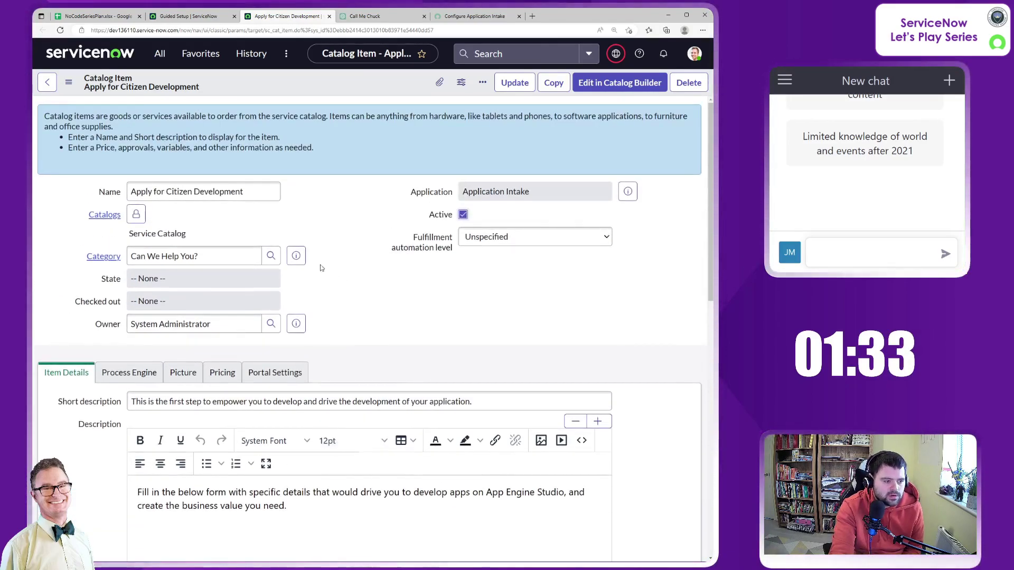
scroll(373, 358, down, 3)
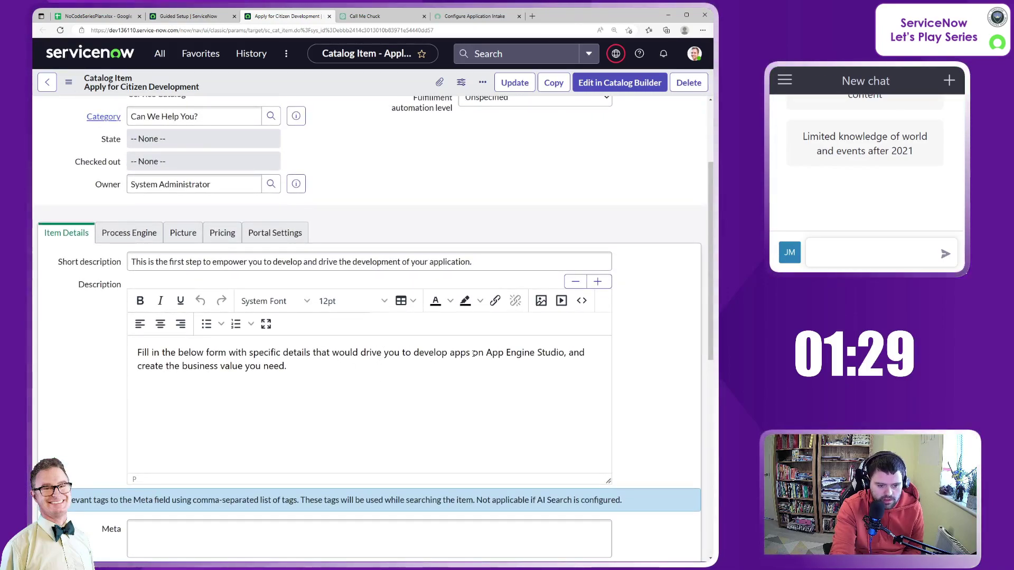
scroll(388, 385, up, 3)
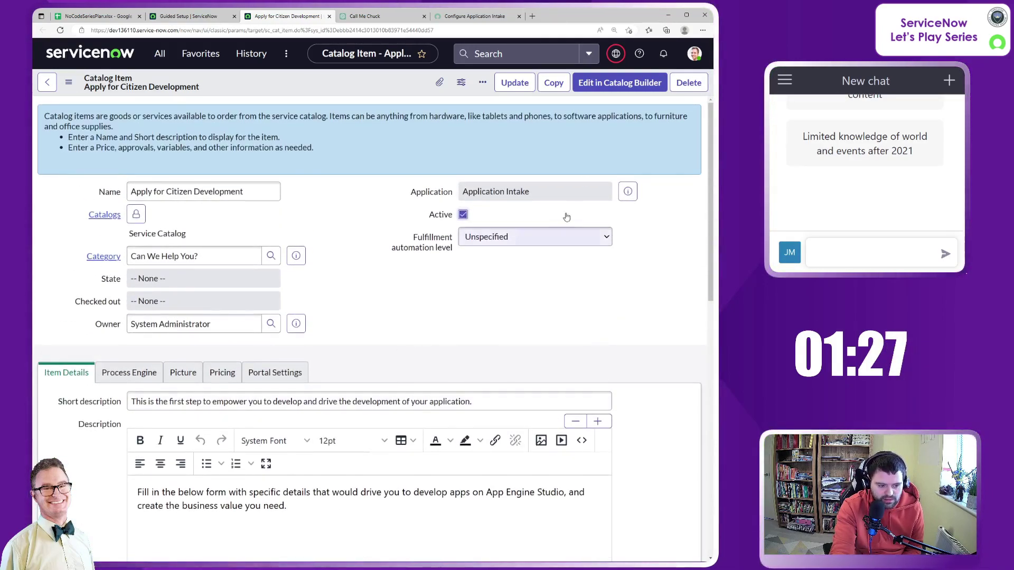
click(515, 84)
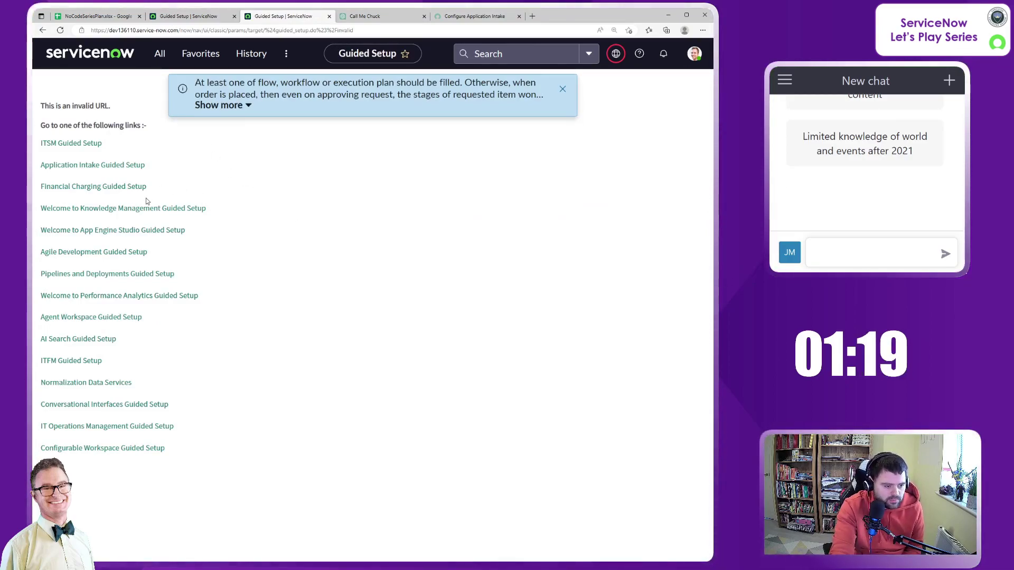
Return to the guided setup and mark the catalog item activation task complete.
click(102, 165)
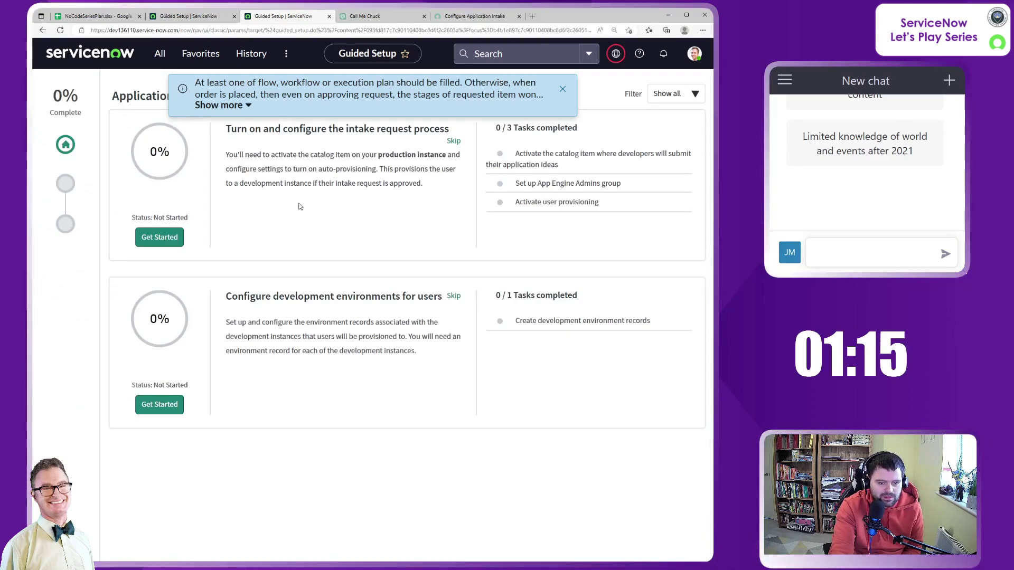
click(179, 235)
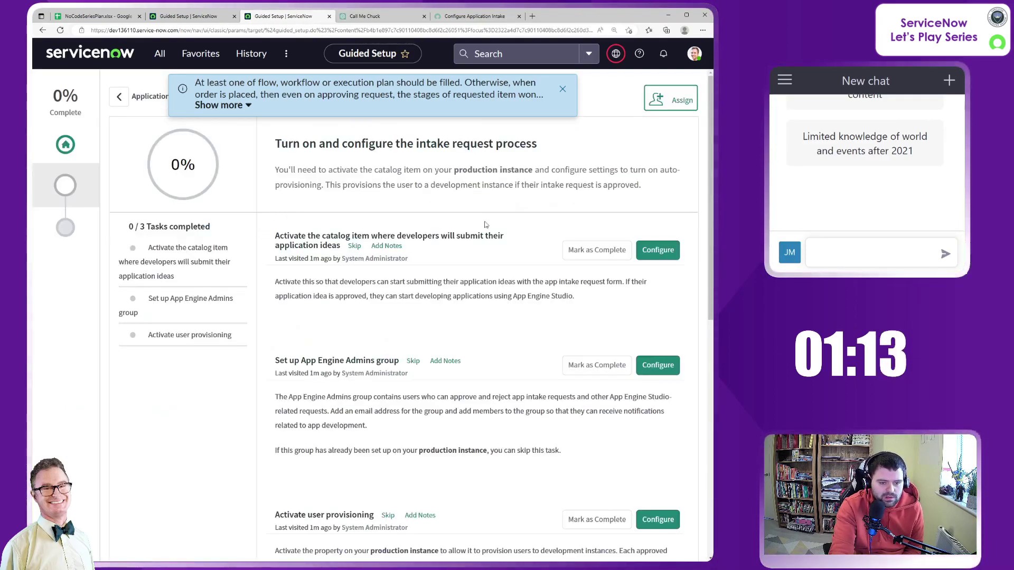
click(592, 252)
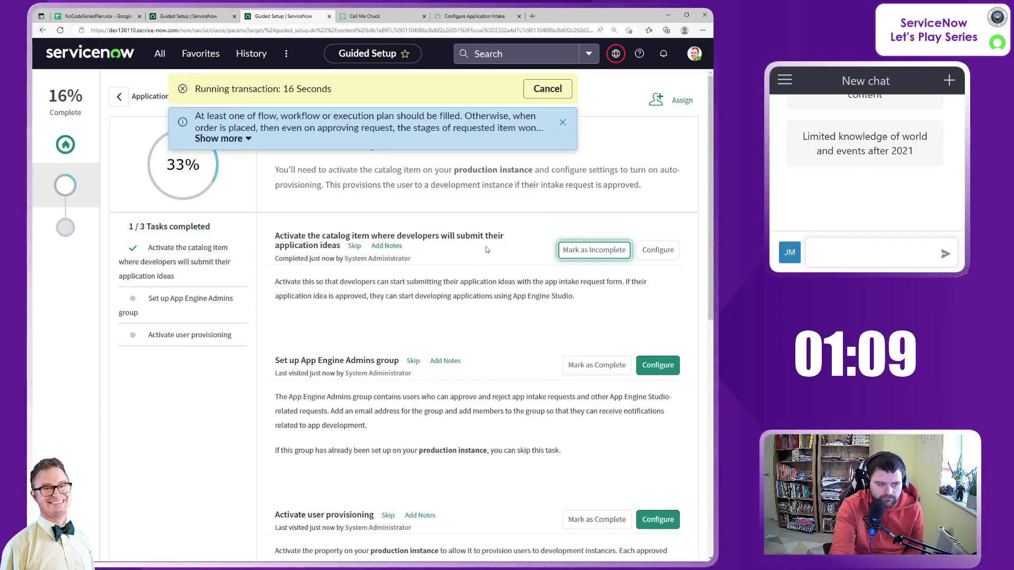
scroll(478, 283, down, 2)
scroll(467, 266, down, 2)
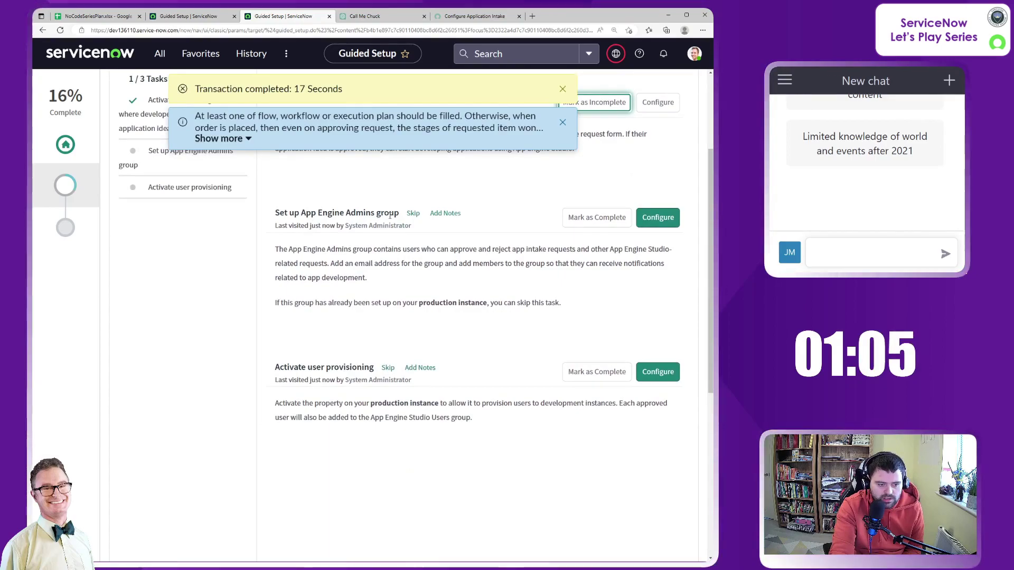
Add System Administrator to the App Engine Admins group members, save, and close the dialog.
click(660, 218)
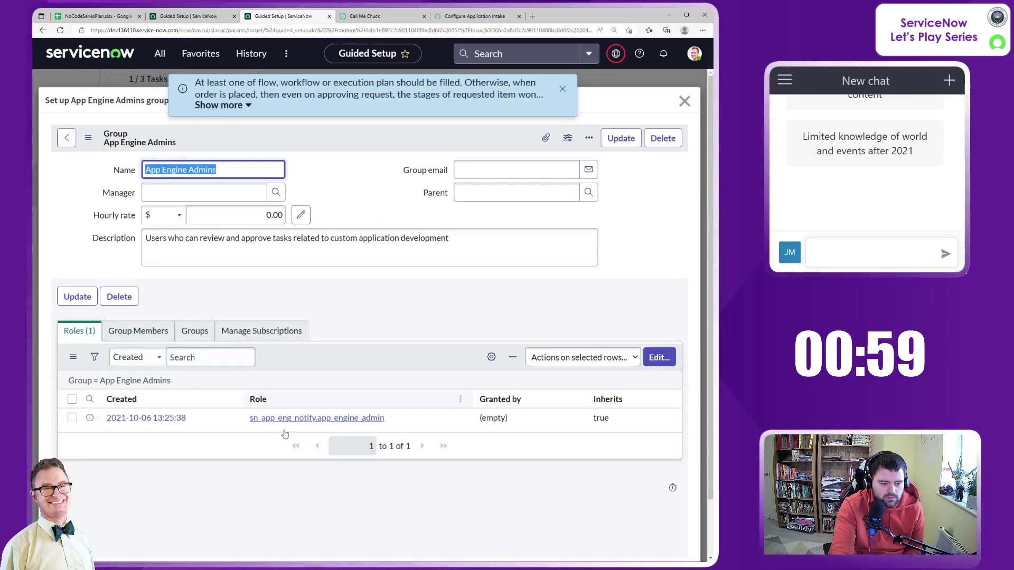
click(150, 332)
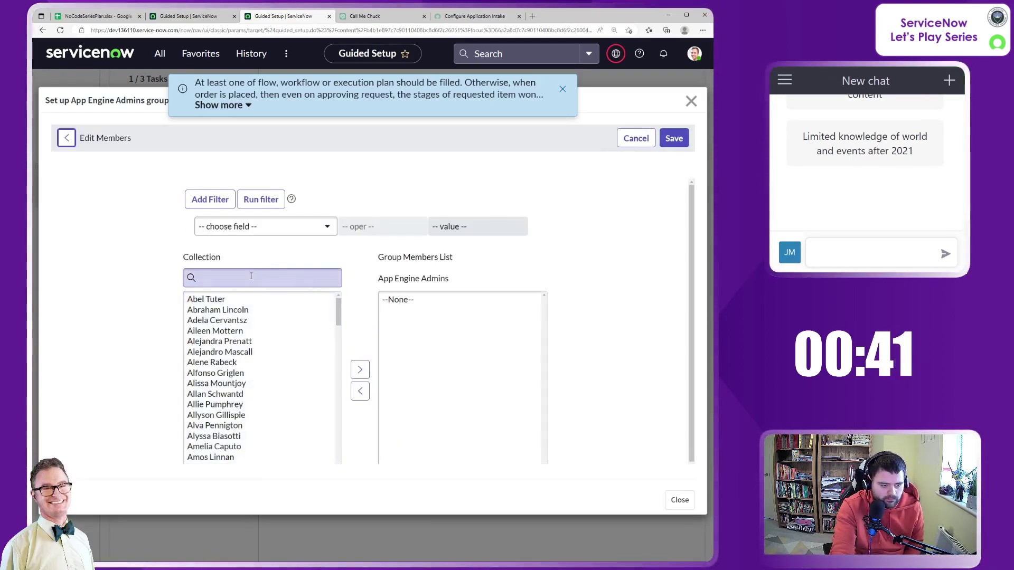
click(251, 275)
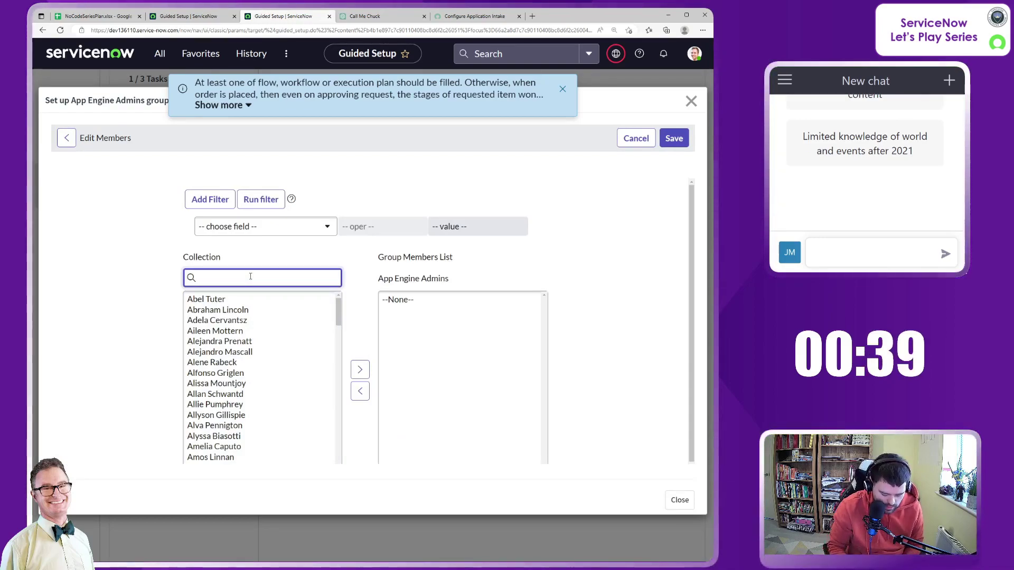
text(System Ad)
click(239, 301)
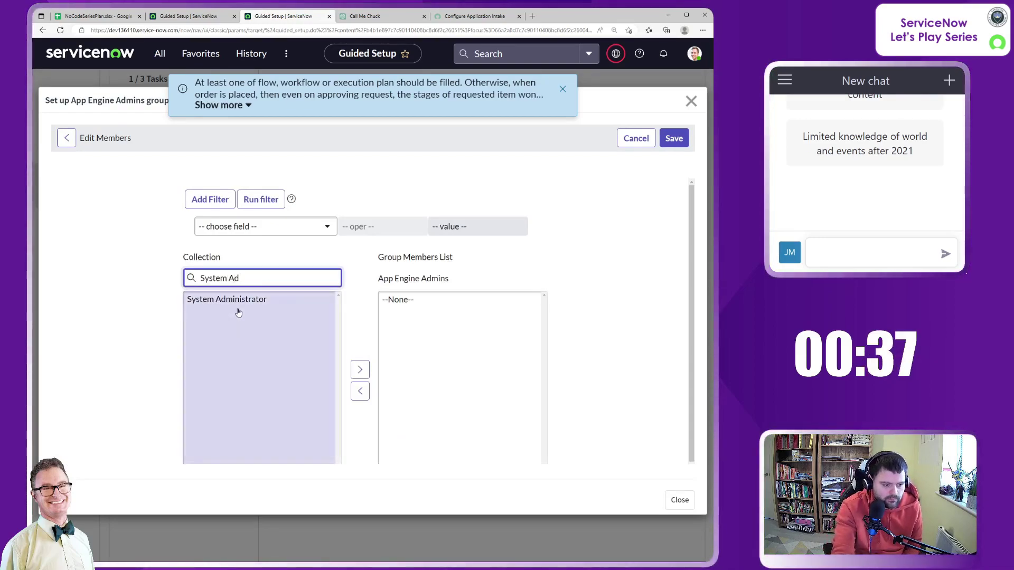
click(359, 364)
scroll(638, 309, down, 2)
scroll(638, 309, up, 2)
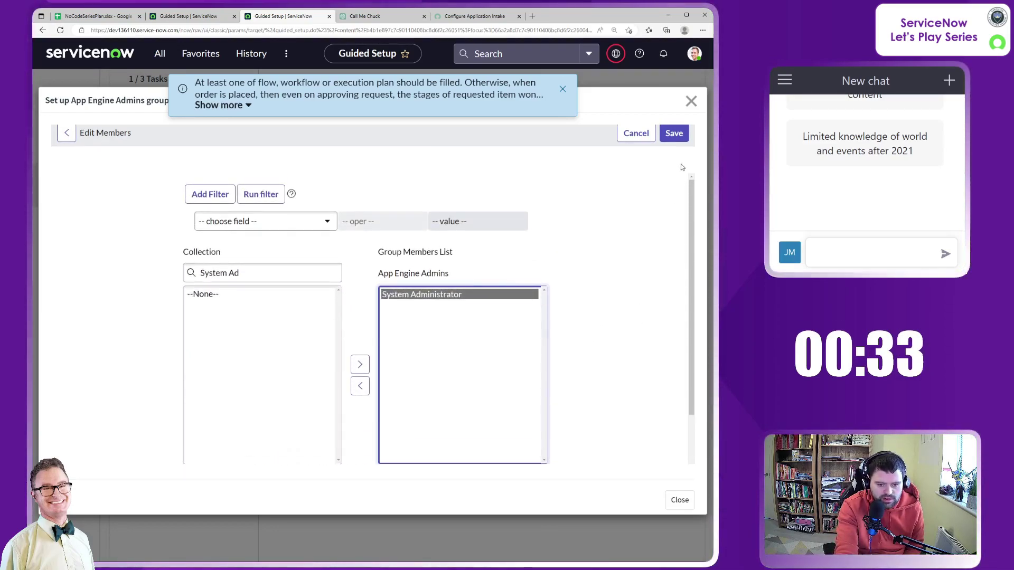
click(674, 133)
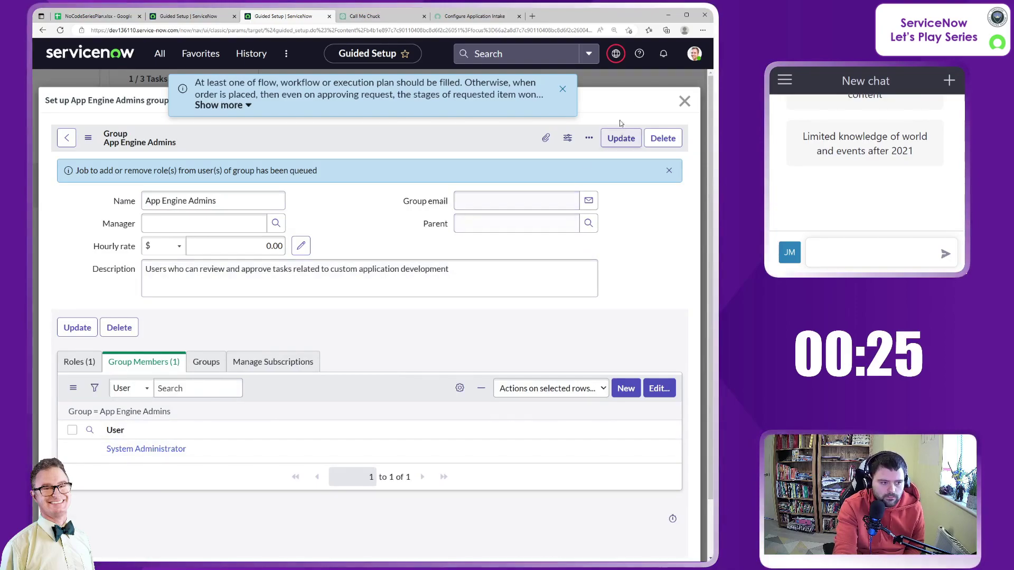
click(684, 101)
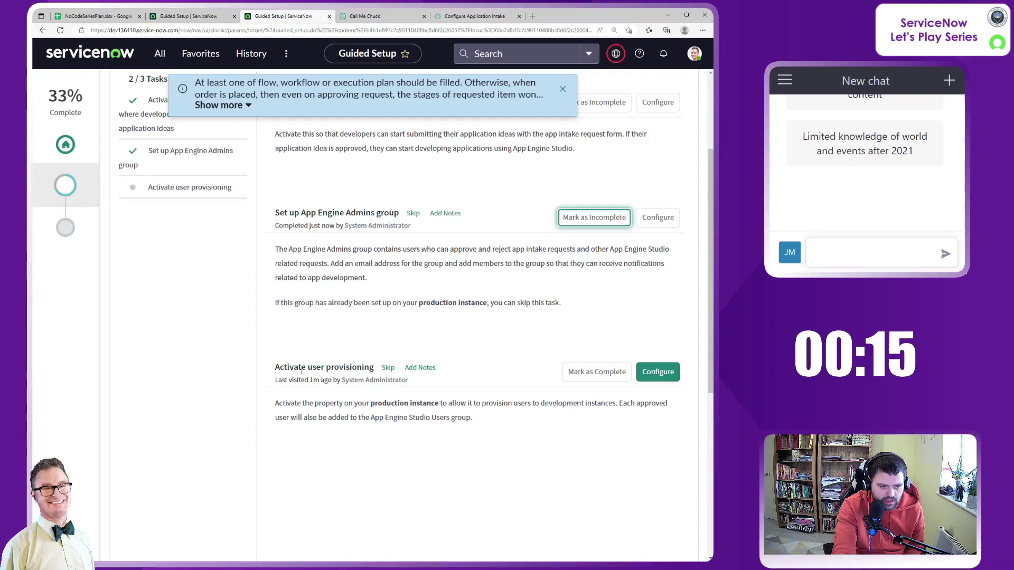
Scroll the Guided Setup page to confirm the App Engine Admins group task shows completed, 2/3 tasks.
scroll(352, 396, up, 1)
scroll(336, 307, down, 2)
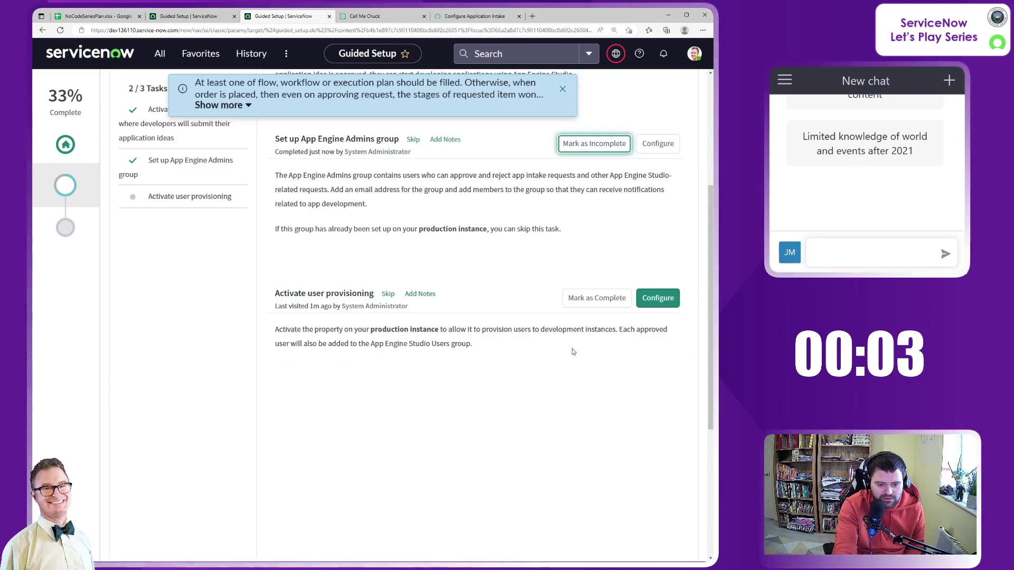
click(662, 304)
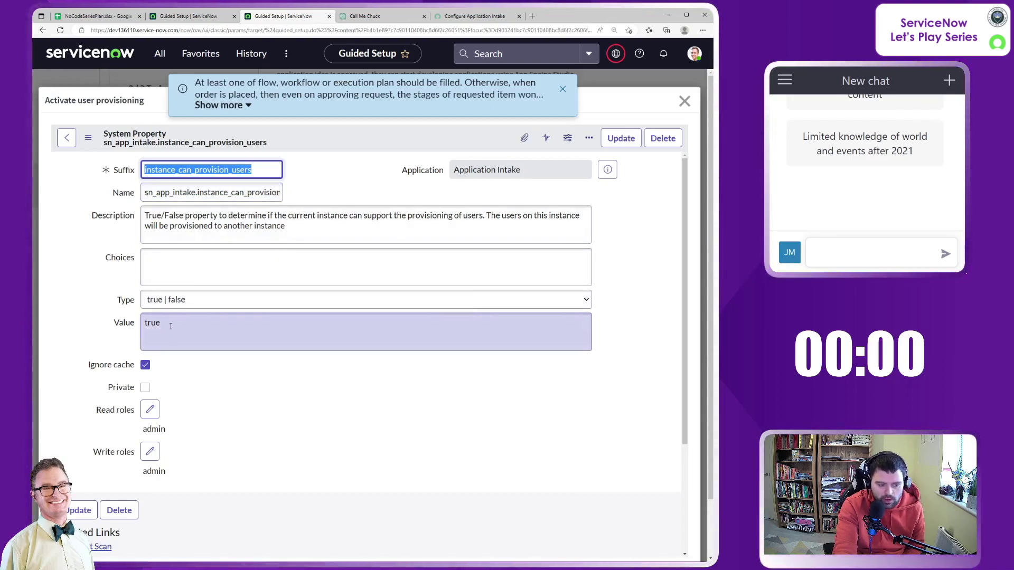
click(684, 101)
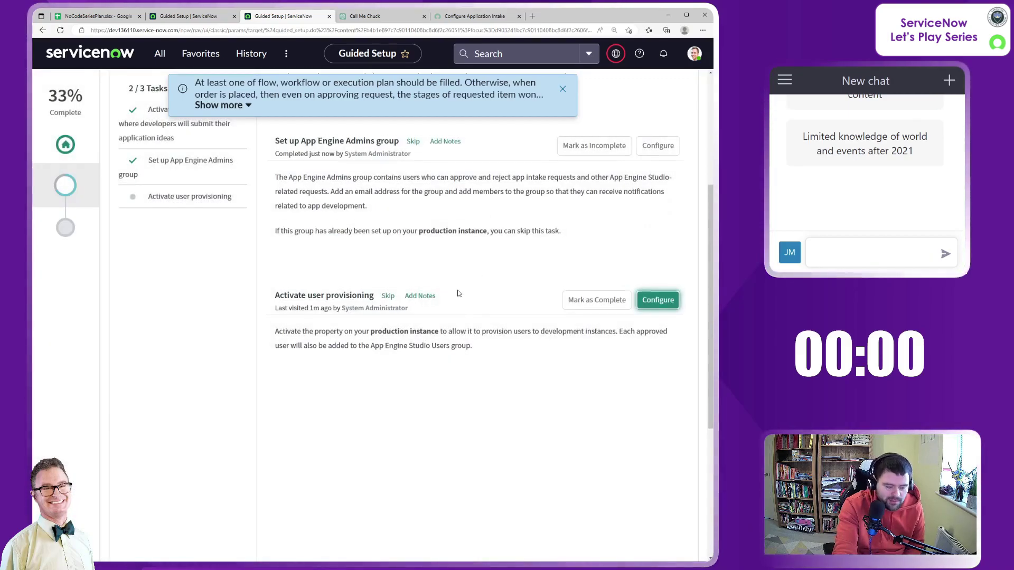
scroll(457, 292, up, 3)
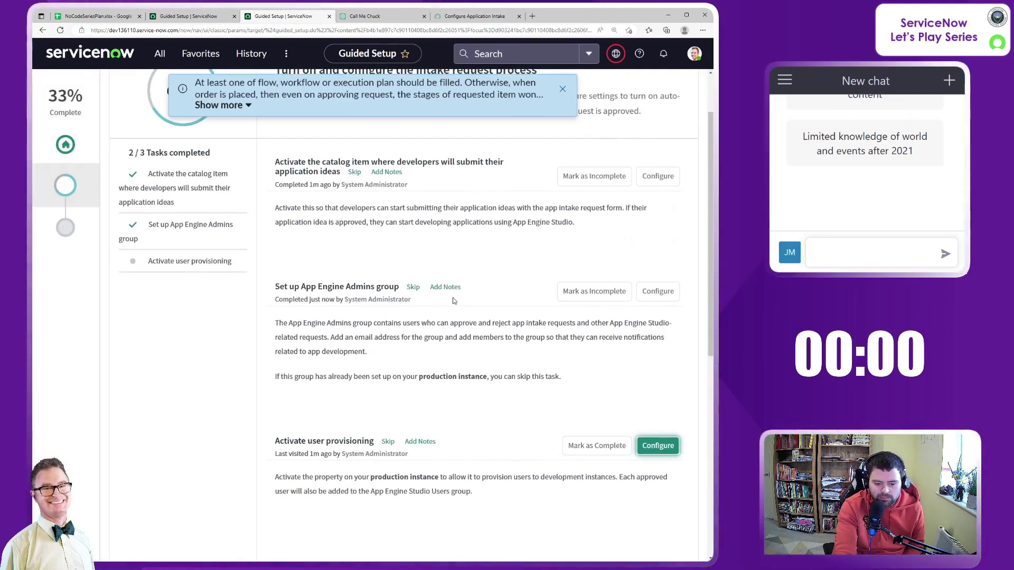
scroll(485, 296, down, 2)
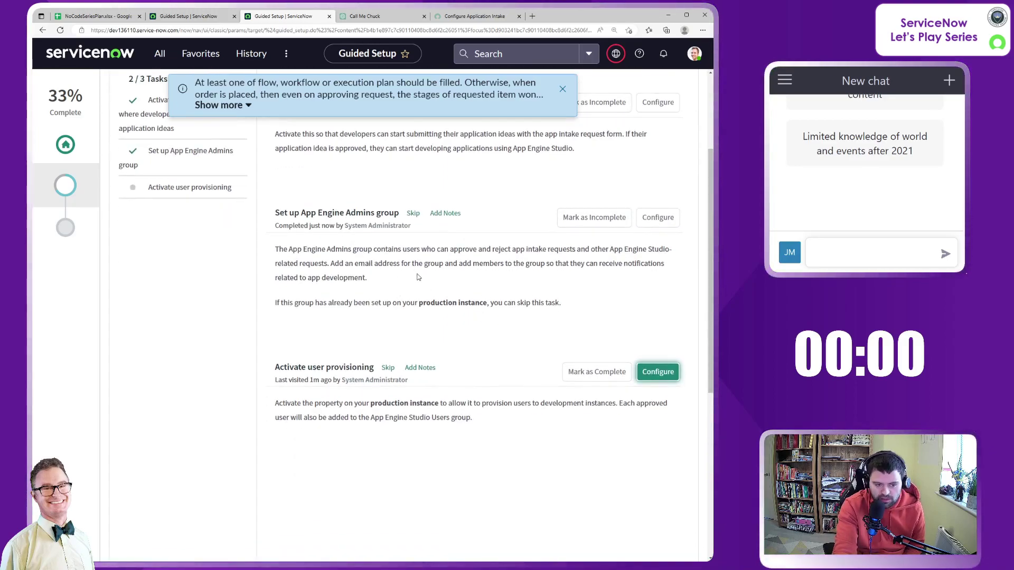
Mark Activate user provisioning complete so the intake stage reaches 3/3, and dismiss the flow warning.
click(591, 373)
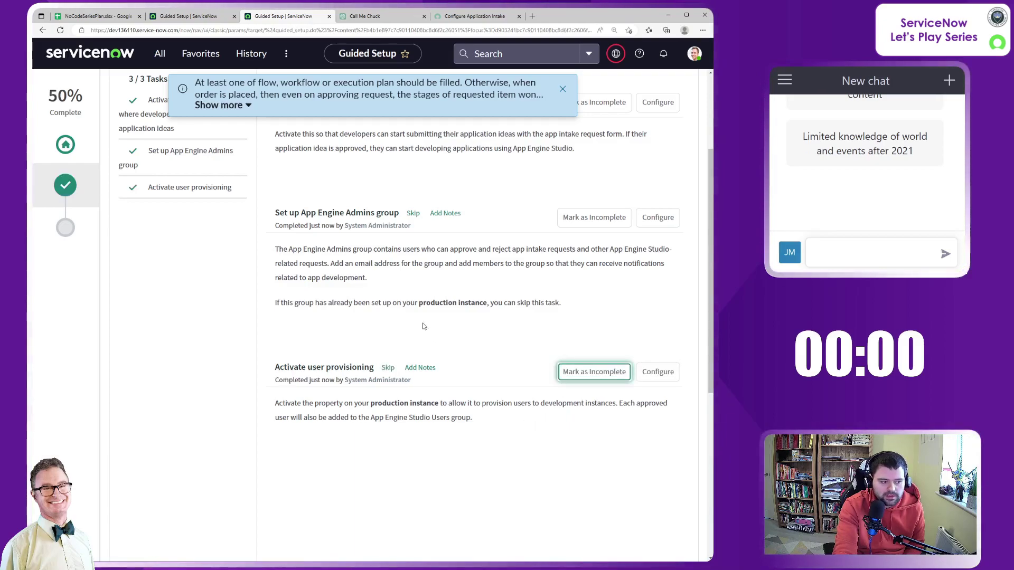
scroll(502, 317, up, 3)
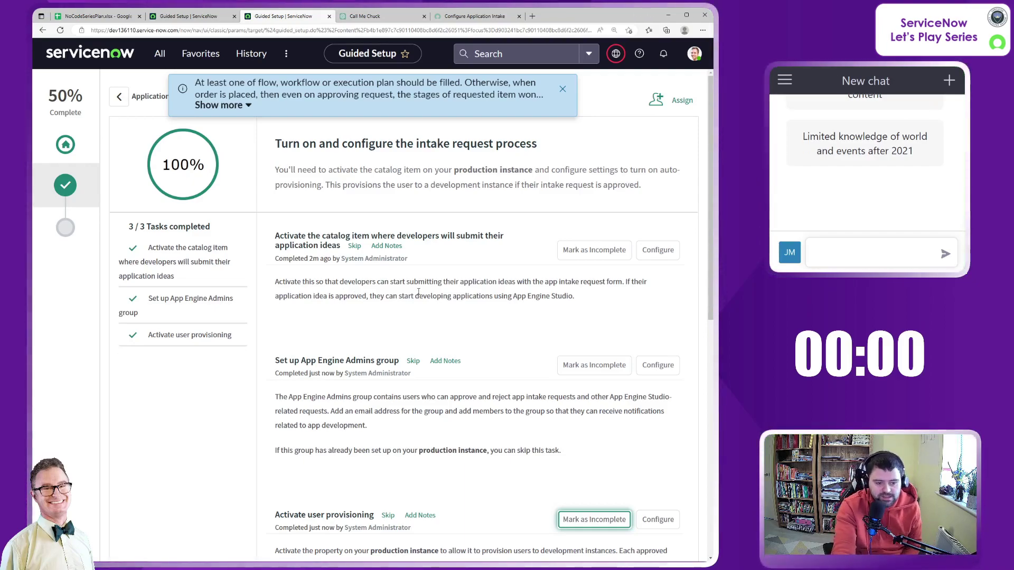
scroll(418, 292, down, 3)
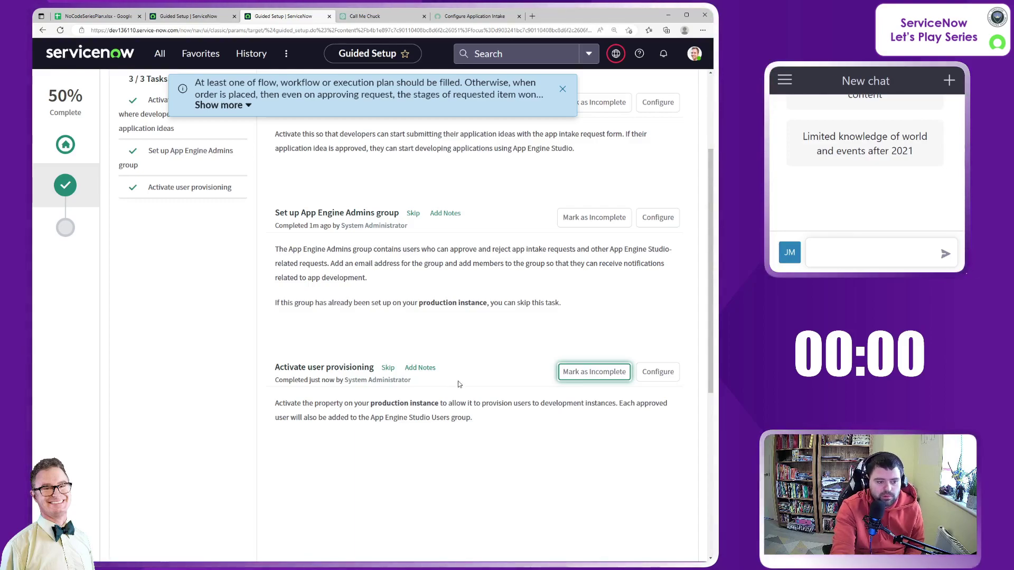
scroll(459, 370, up, 2)
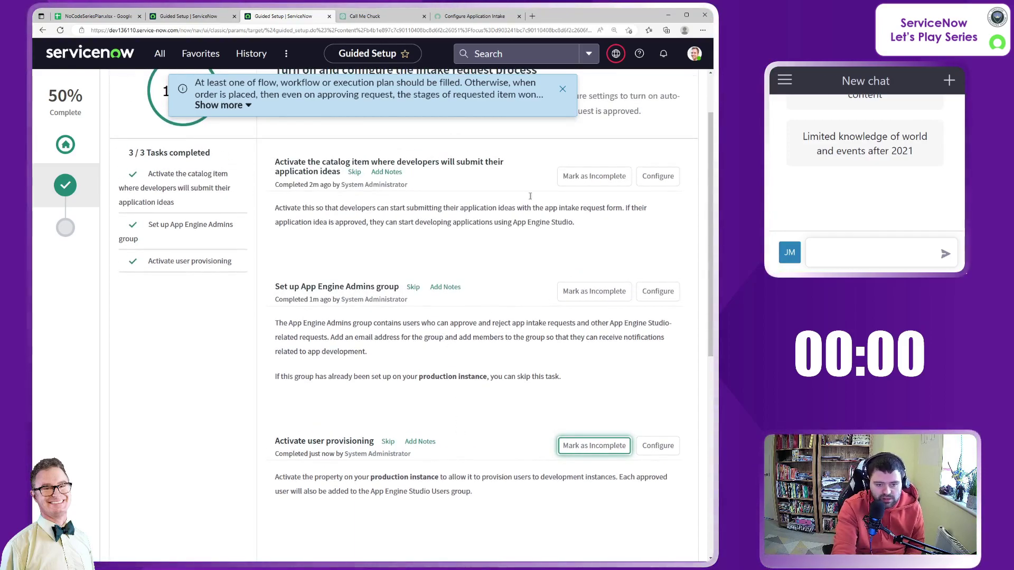
click(563, 89)
scroll(454, 235, up, 2)
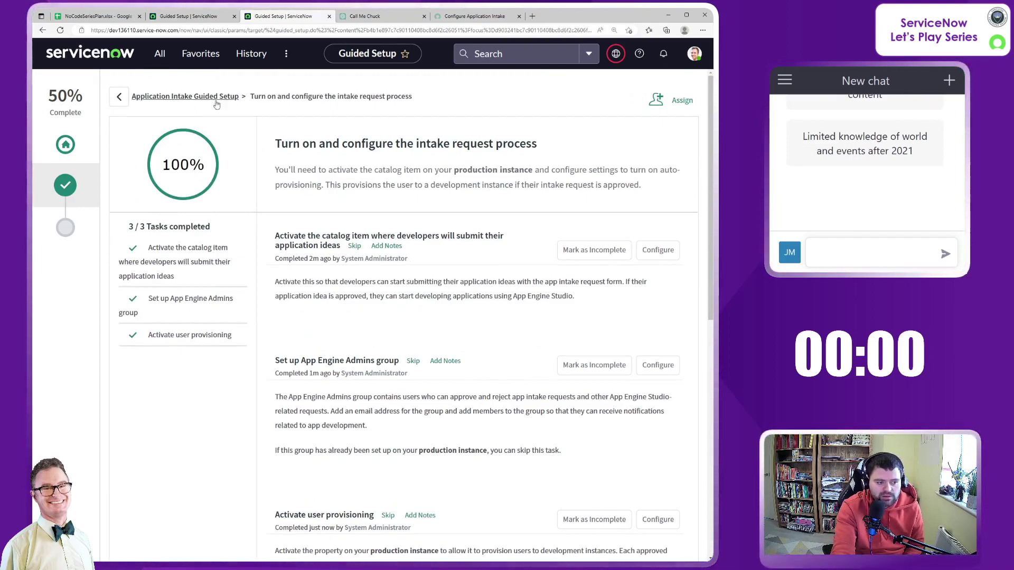
click(119, 98)
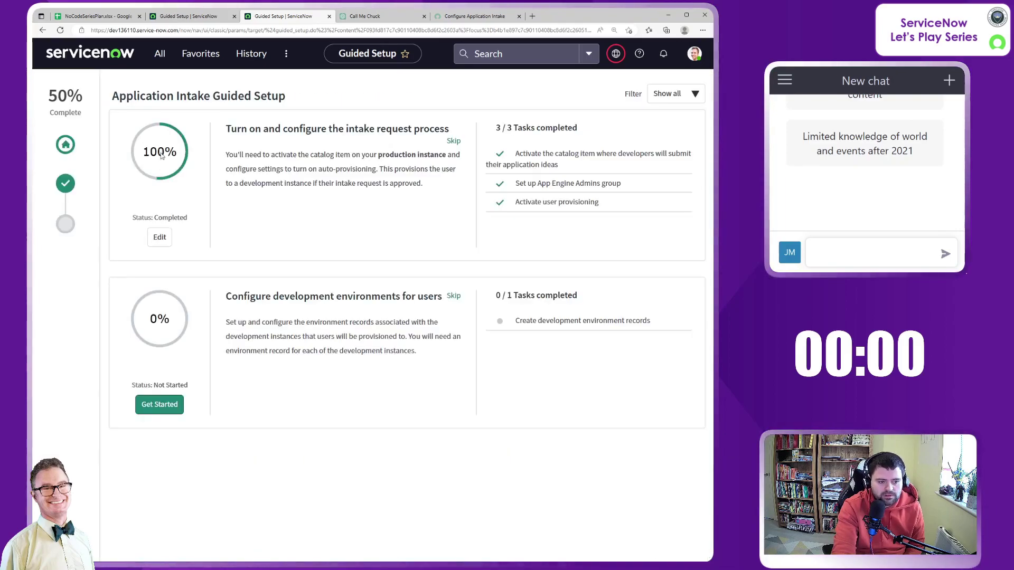